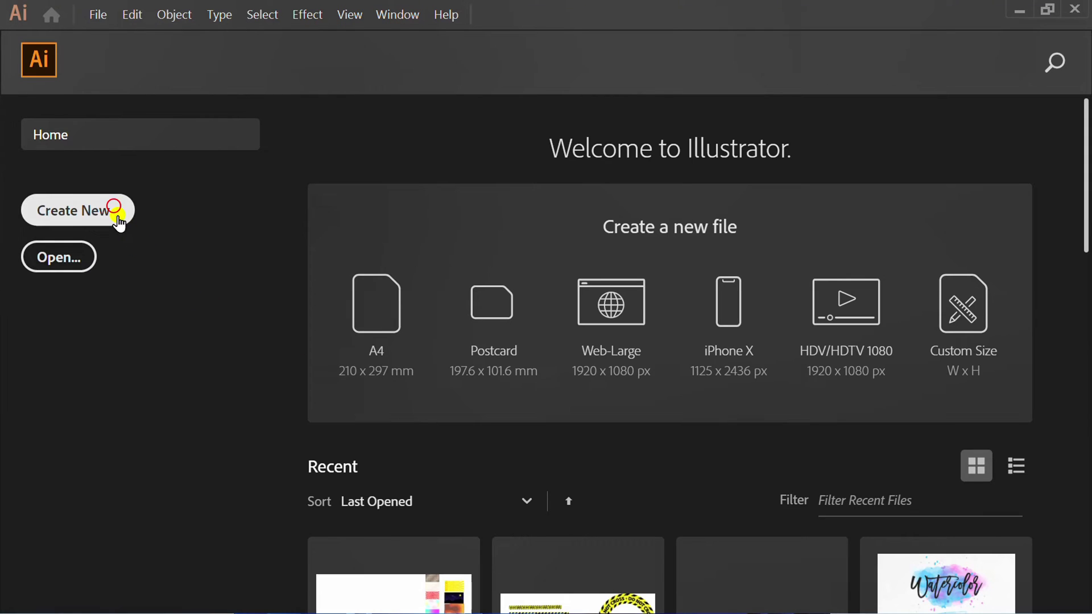
# Create a new 1280 × 720 pt document with a blank artboard.
pyautogui.click(118, 222)
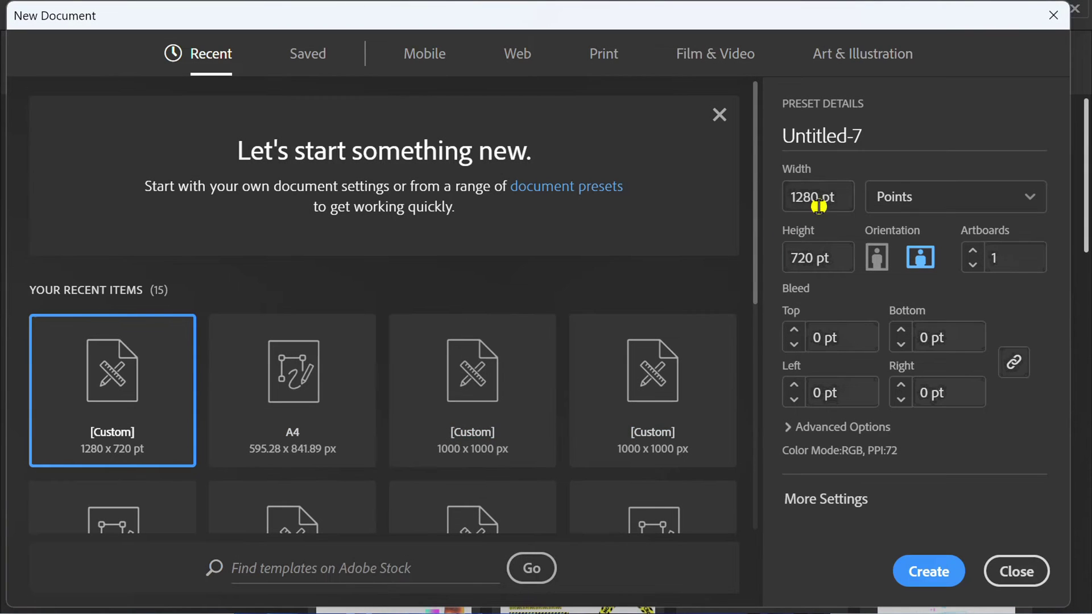
pyautogui.click(819, 206)
pyautogui.click(845, 258)
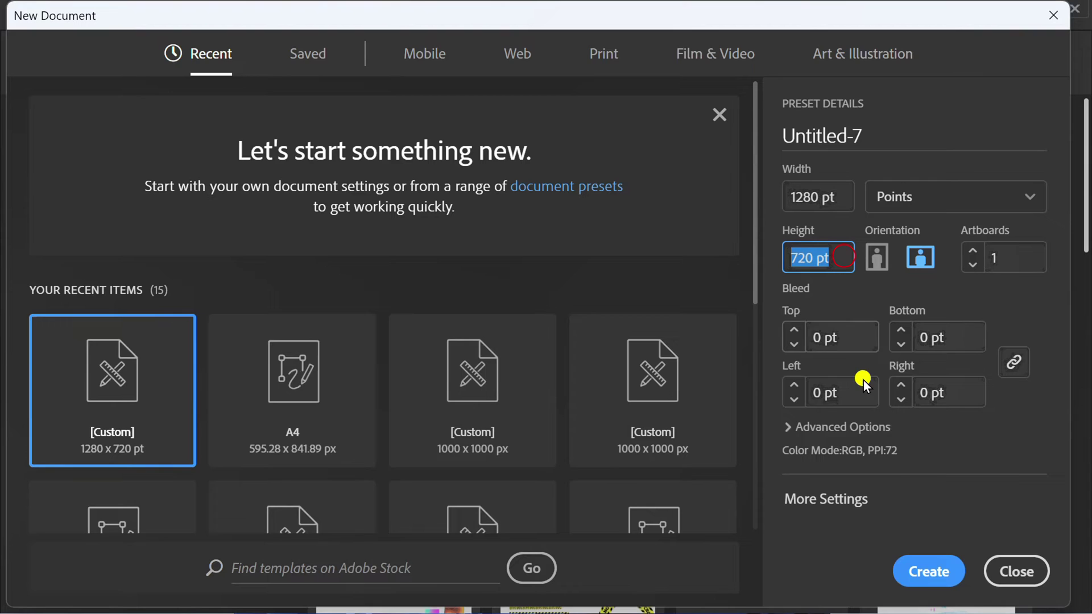
pyautogui.click(928, 571)
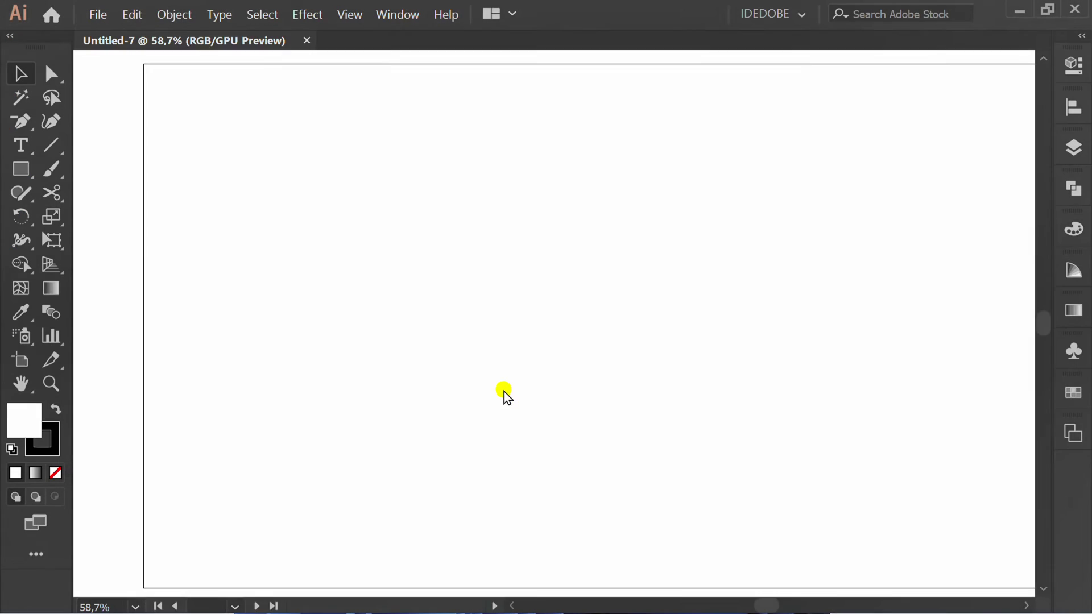
# Draw an artboard-sized rectangle filled with a radial grey gradient, lighter at the centre.
pyautogui.press('m')
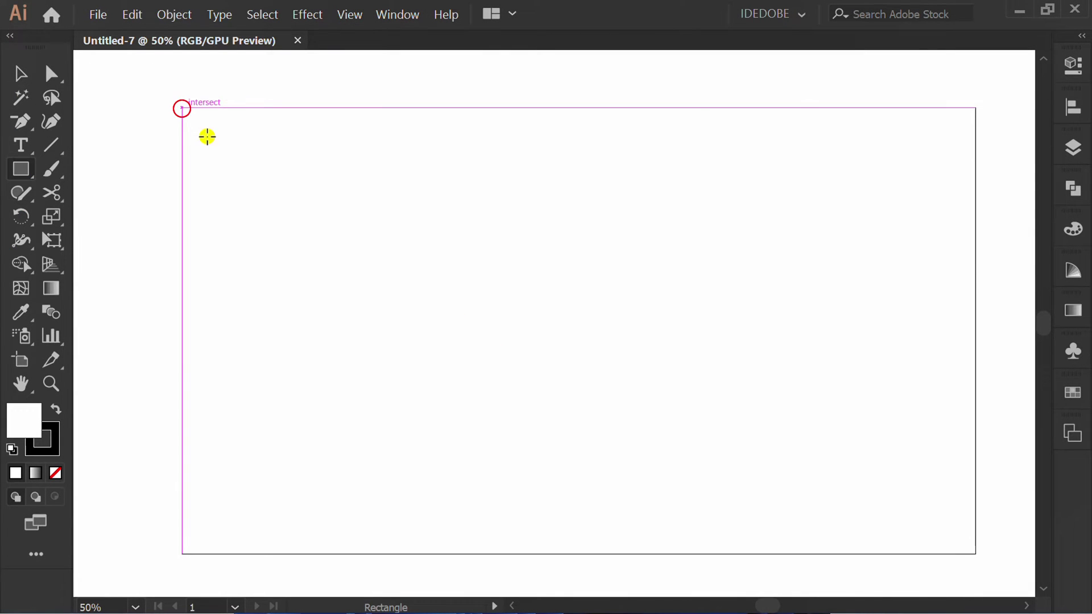
pyautogui.moveTo(182, 108); pyautogui.dragTo(975, 553)
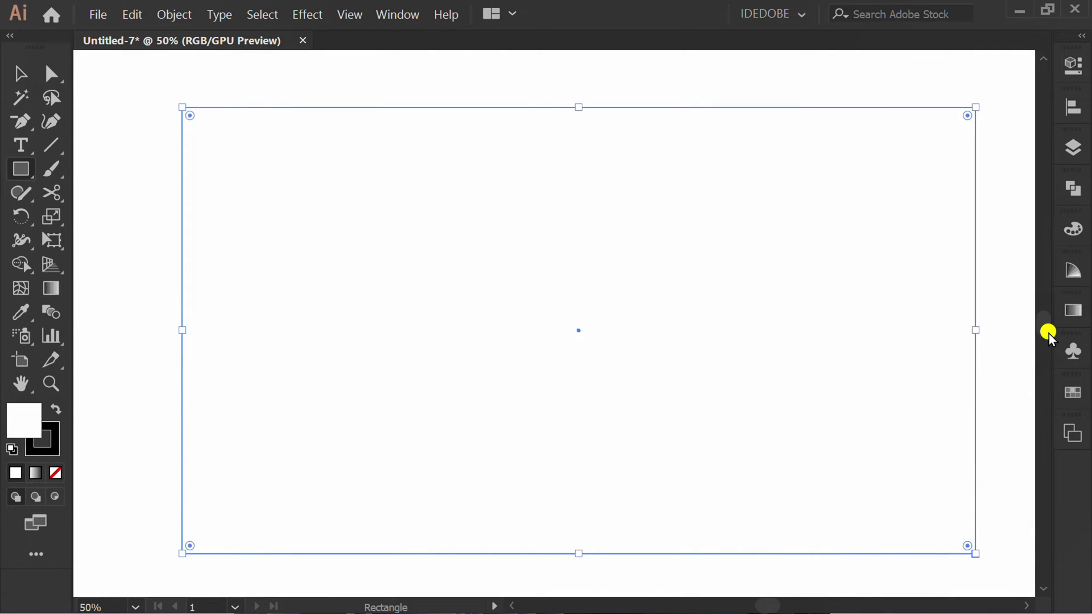
pyautogui.click(1071, 310)
pyautogui.click(837, 332)
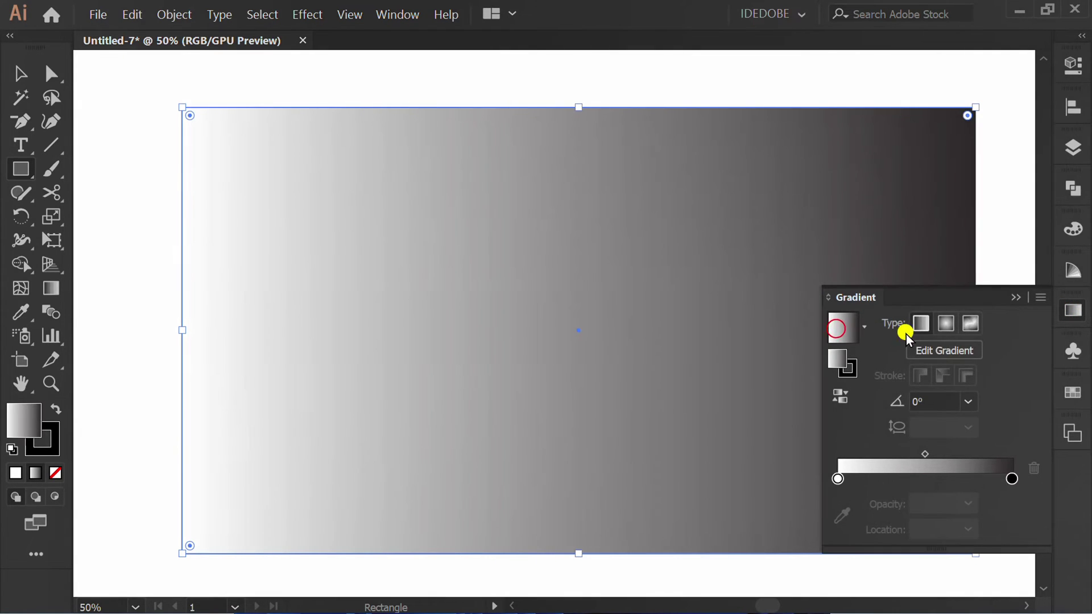
pyautogui.click(943, 325)
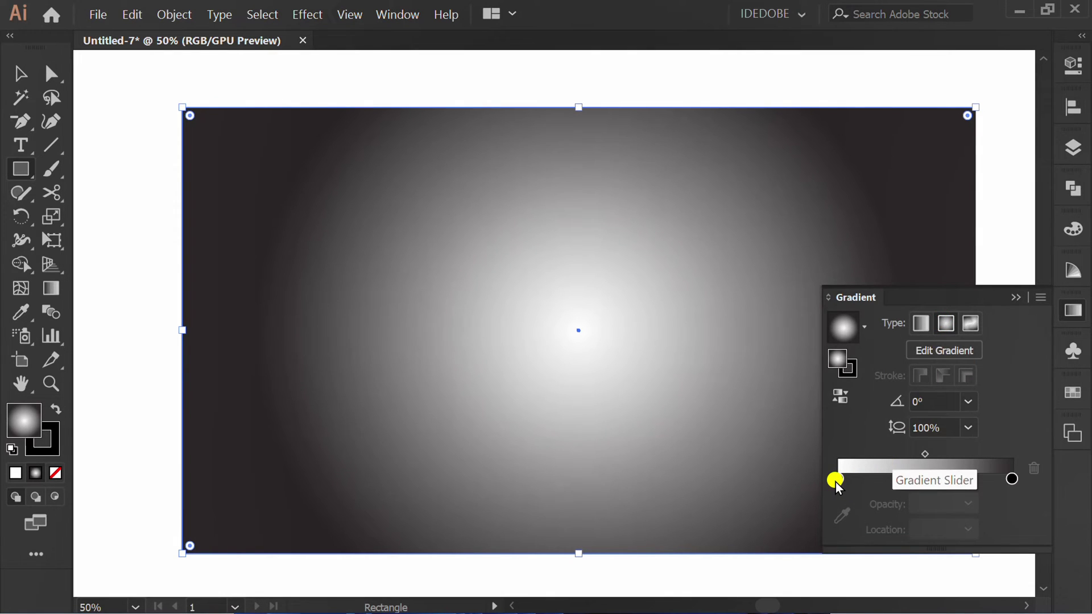
pyautogui.doubleClick(835, 480)
pyautogui.click(853, 344)
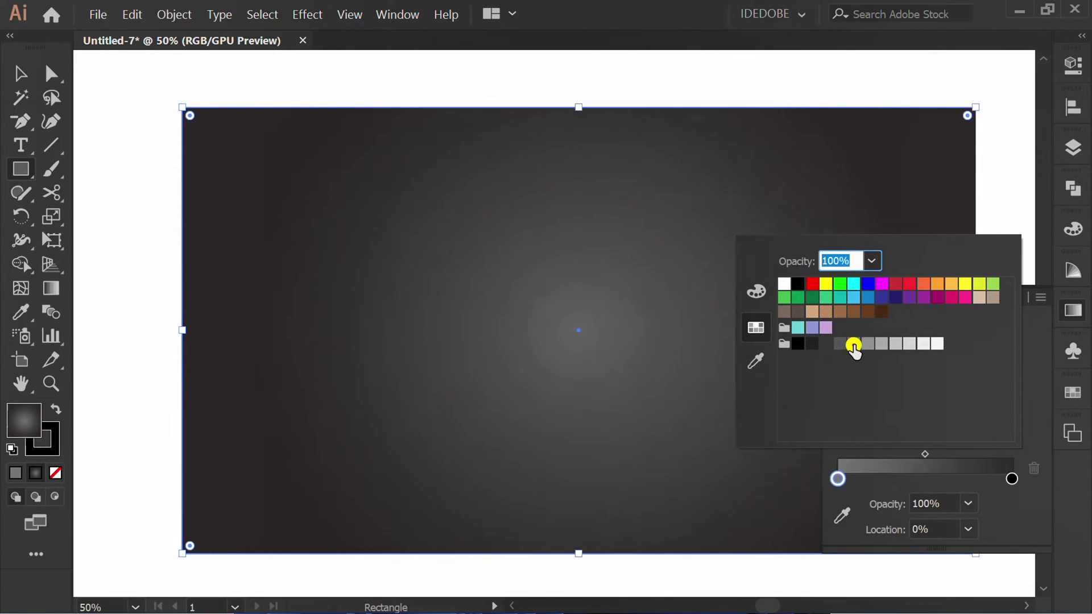
pyautogui.click(865, 344)
pyautogui.click(141, 361)
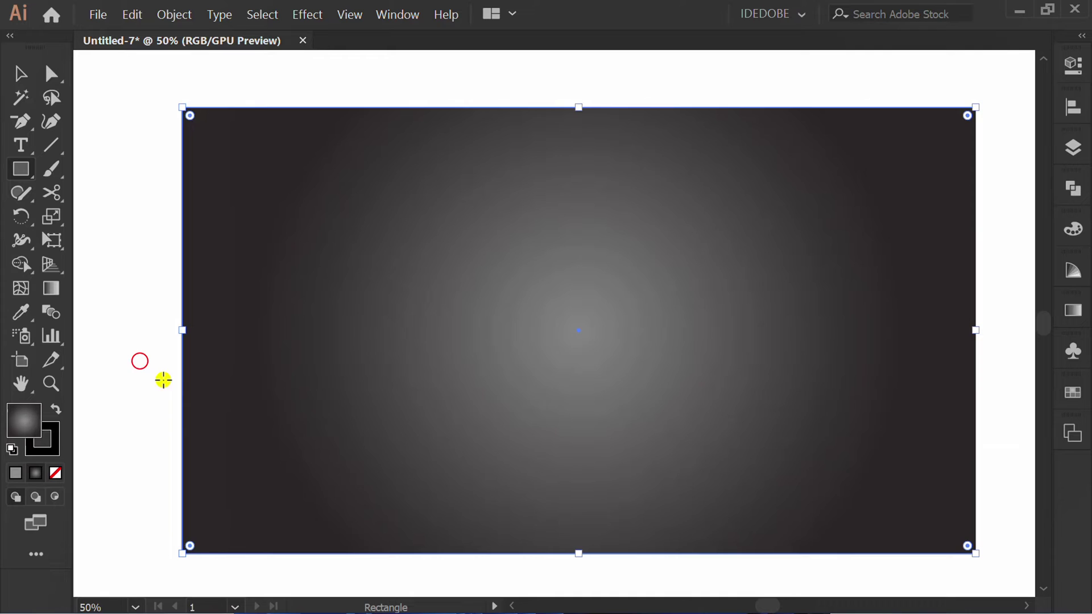
# Widen the radial gradient with the Gradient tool so it extends past the rectangle's edges.
pyautogui.scroll(-1, 105, 392)
pyautogui.press('g')
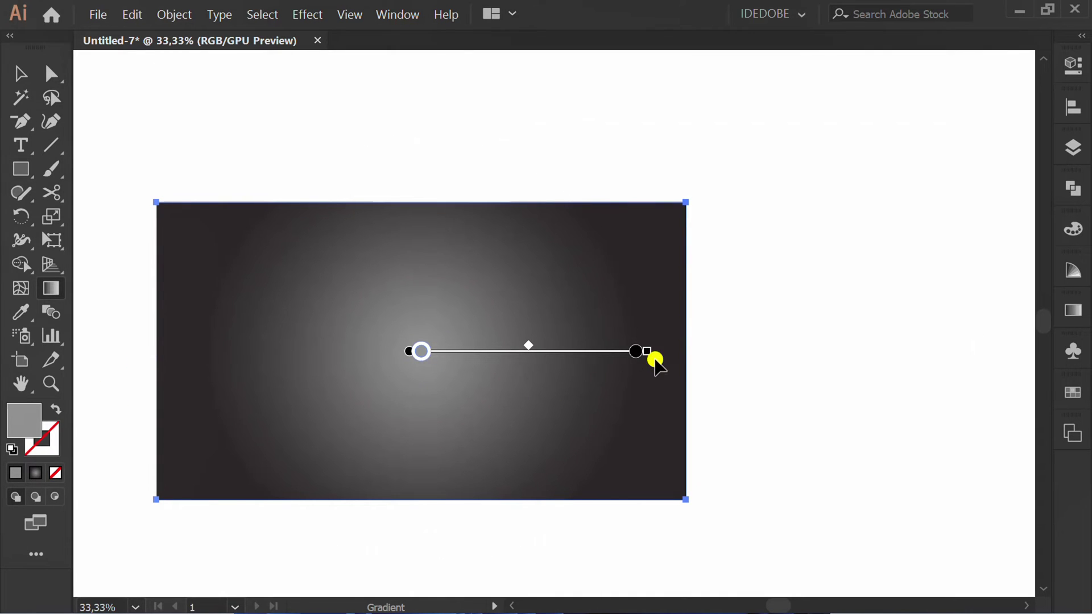
pyautogui.moveTo(649, 350); pyautogui.dragTo(743, 363)
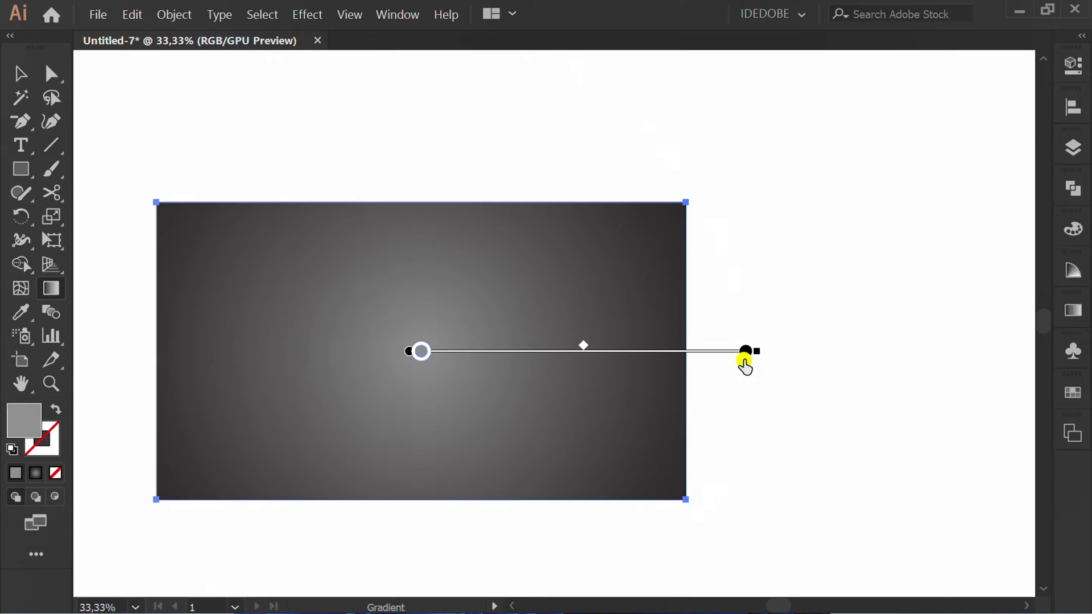
pyautogui.scroll(-1, 559, 435)
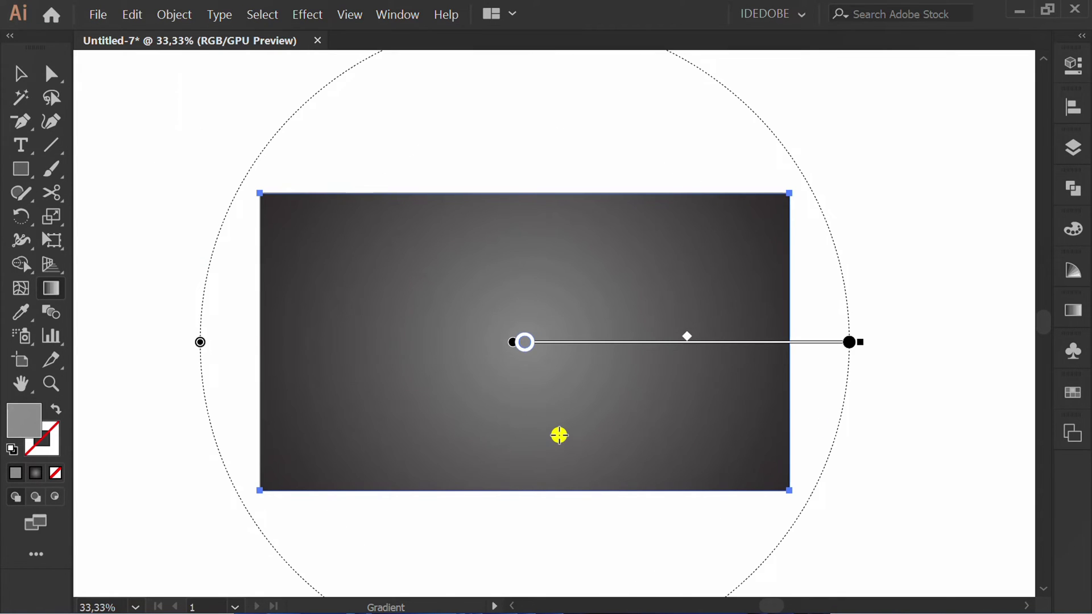
# Deselect the background and place the cement-texture image file.
pyautogui.press('v')
pyautogui.click(806, 512)
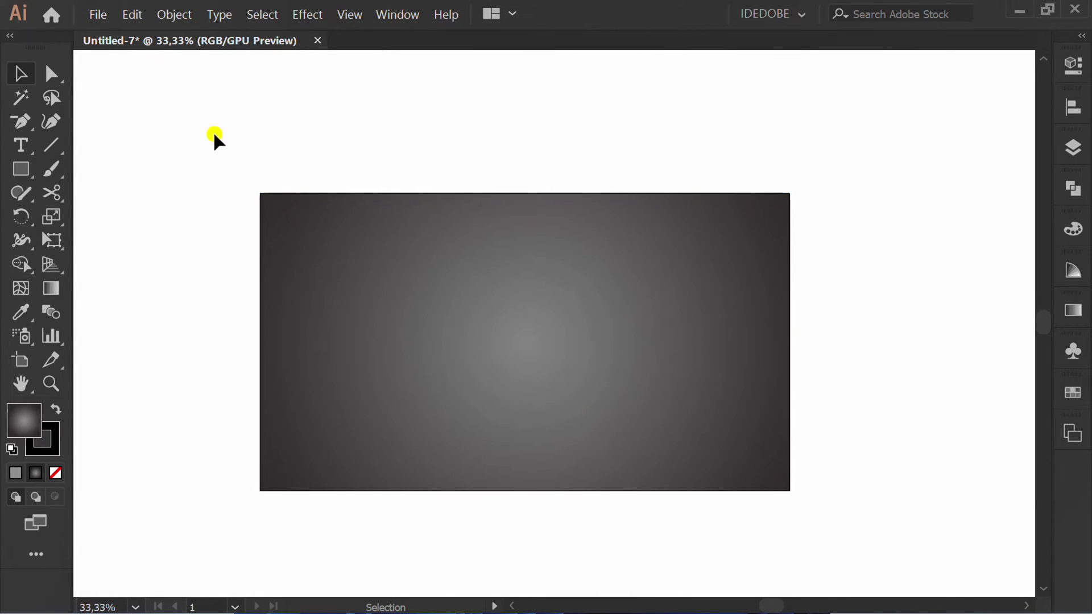
pyautogui.click(91, 13)
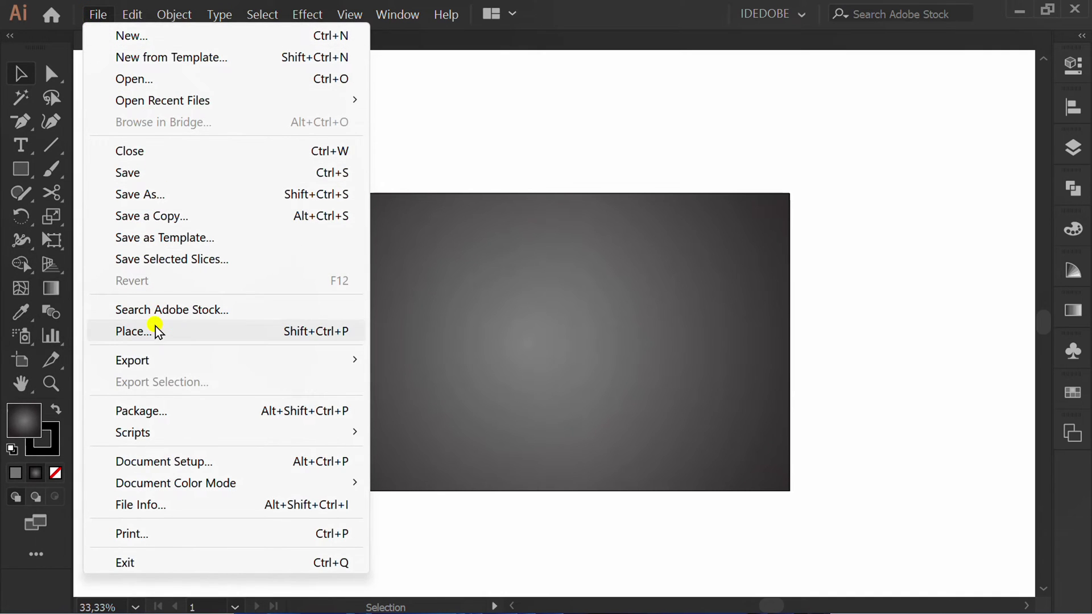
pyautogui.click(182, 333)
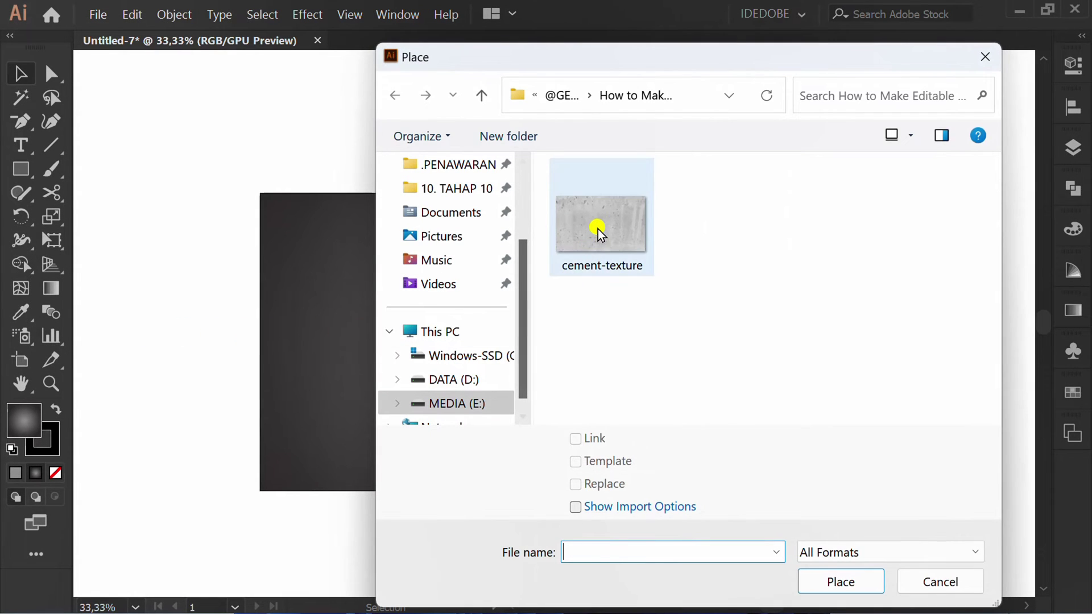
pyautogui.click(600, 223)
pyautogui.click(838, 580)
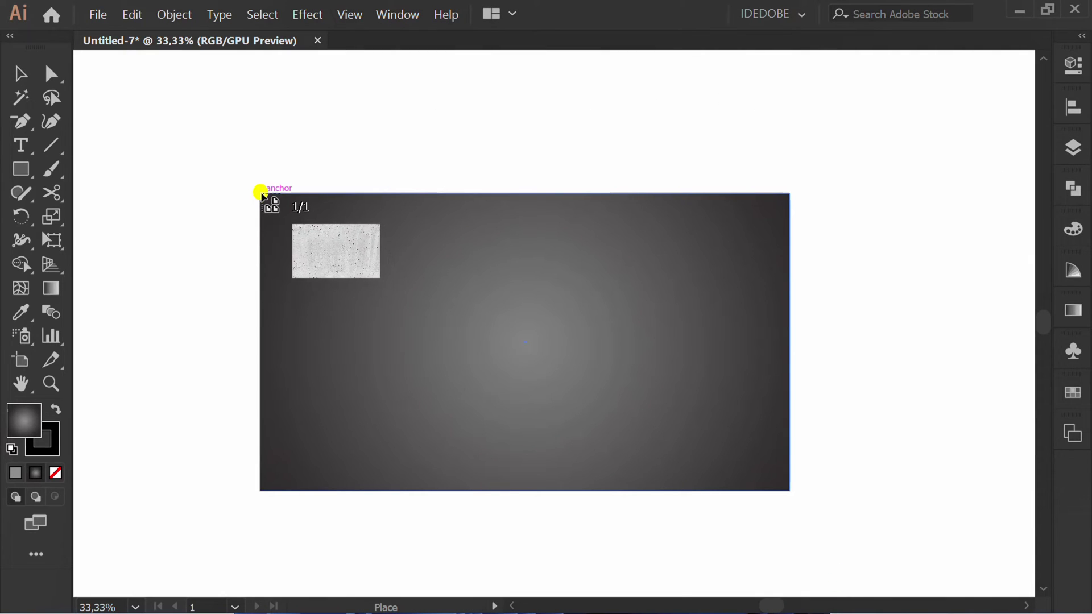
# Size the texture to 1280 × 720 pt, copy it, and move it above the gradient rectangle.
pyautogui.moveTo(261, 194); pyautogui.dragTo(741, 498)
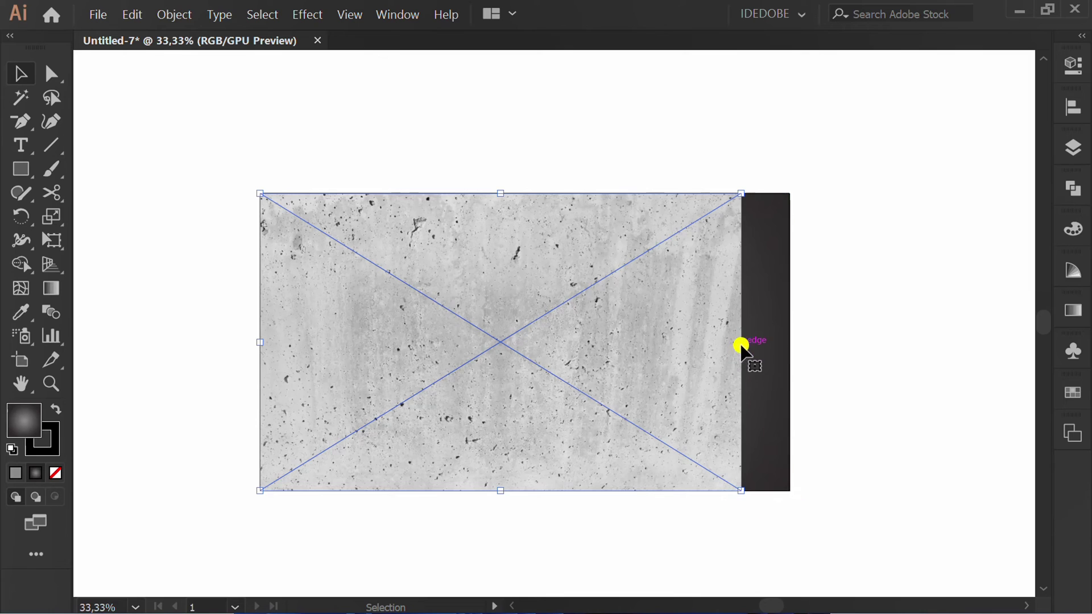
pyautogui.moveTo(741, 342); pyautogui.dragTo(790, 354)
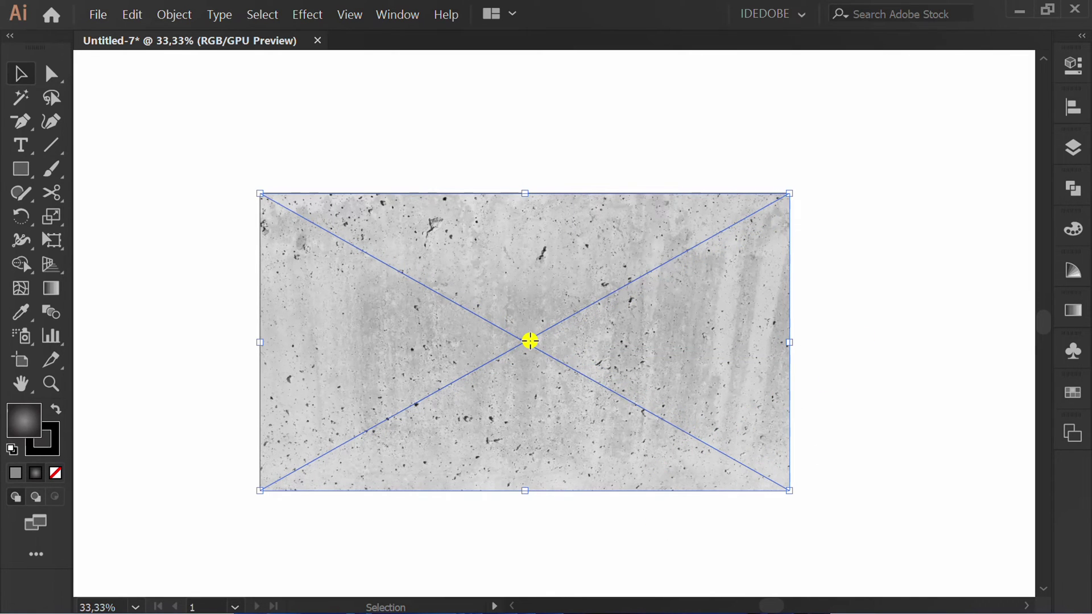
pyautogui.hotkey('ctrl', 'c')
pyautogui.scroll(-2, 515, 387)
pyautogui.moveTo(512, 394); pyautogui.dragTo(517, 205)
pyautogui.click(455, 382)
# Show the Transparency panel as a floating panel and close the Appearance panel.
pyautogui.scroll(1, 671, 345)
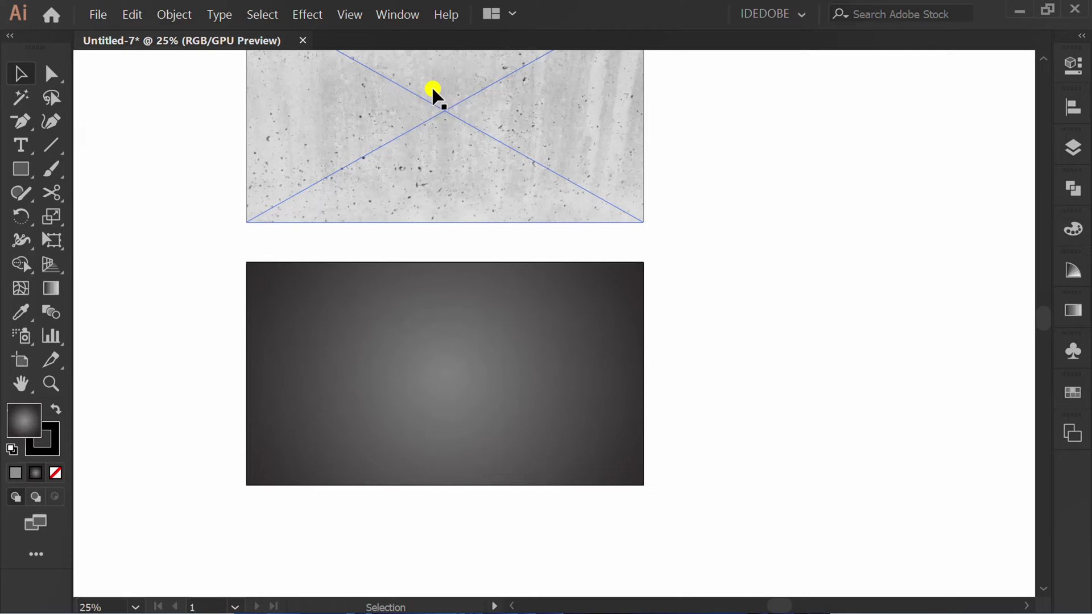
pyautogui.click(395, 13)
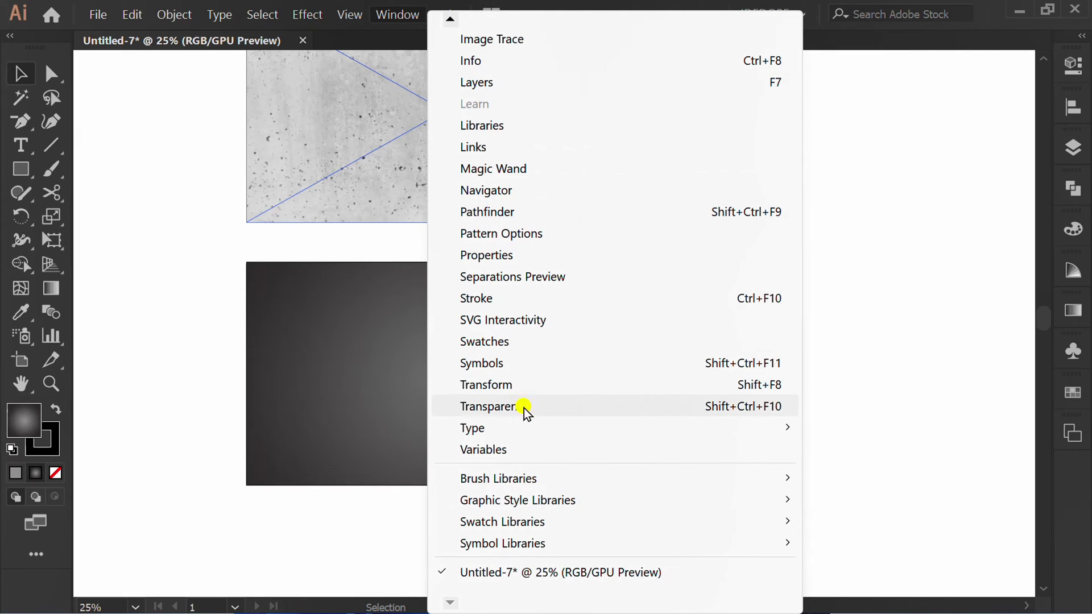
pyautogui.click(560, 409)
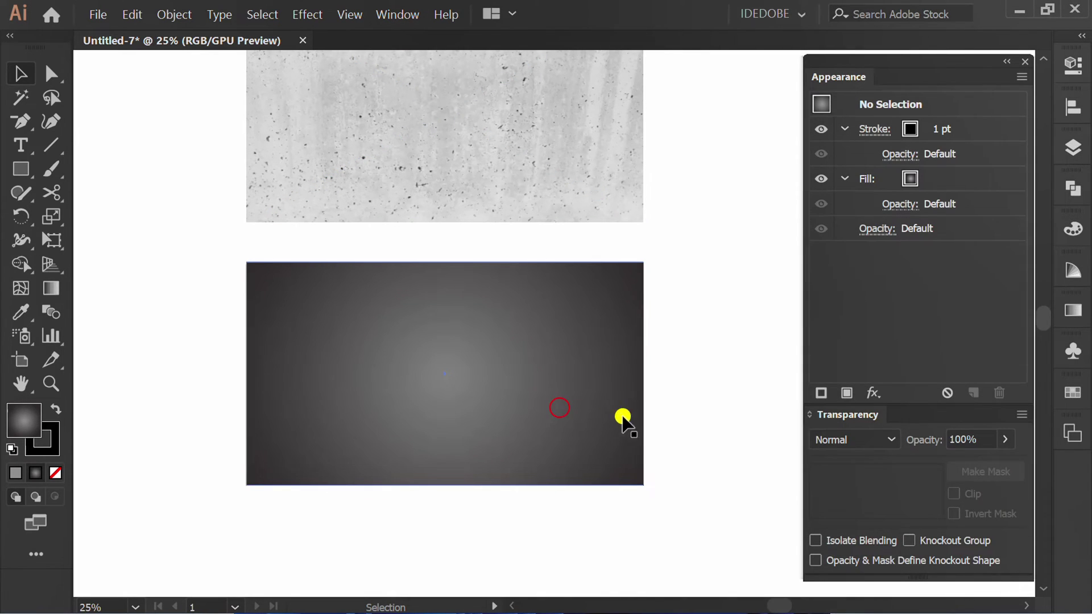
pyautogui.moveTo(918, 409); pyautogui.dragTo(826, 233)
pyautogui.click(1024, 60)
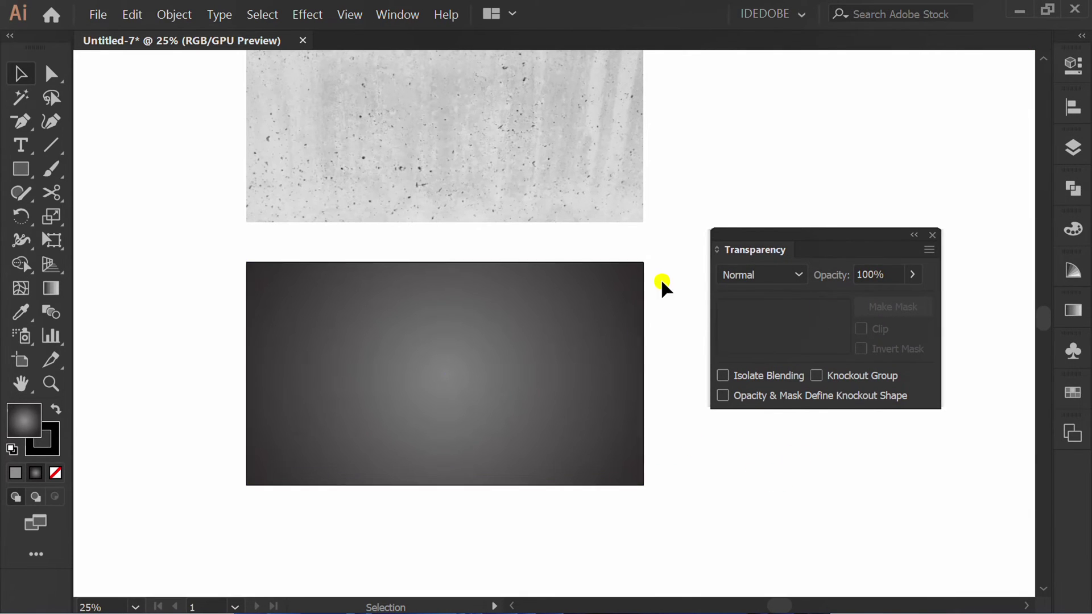
# Make an opacity mask on the gradient rectangle and paste the cement texture into it.
pyautogui.moveTo(665, 253); pyautogui.dragTo(223, 526)
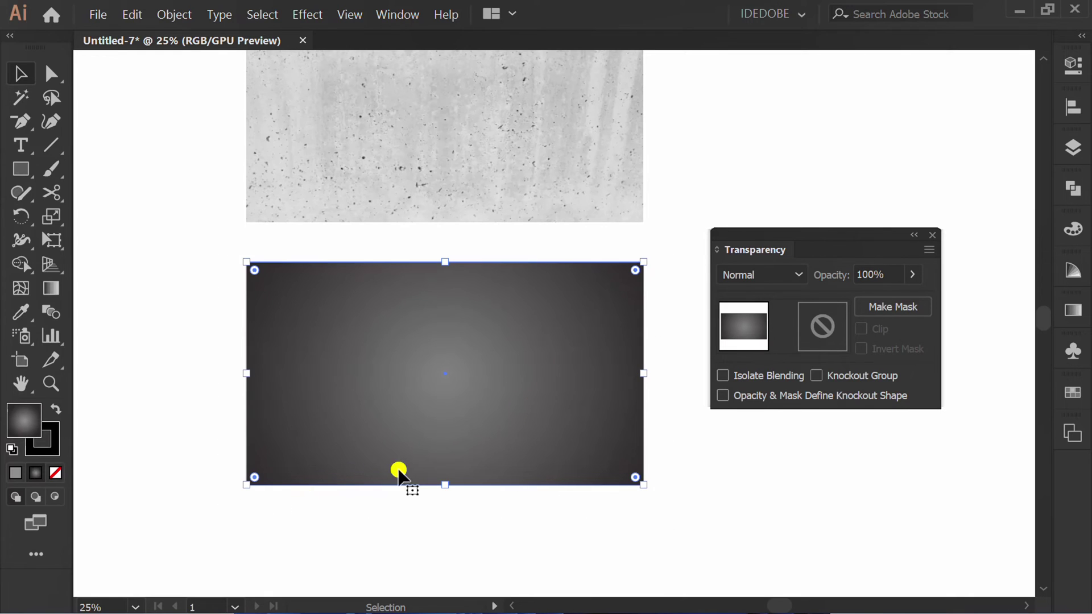
pyautogui.click(893, 307)
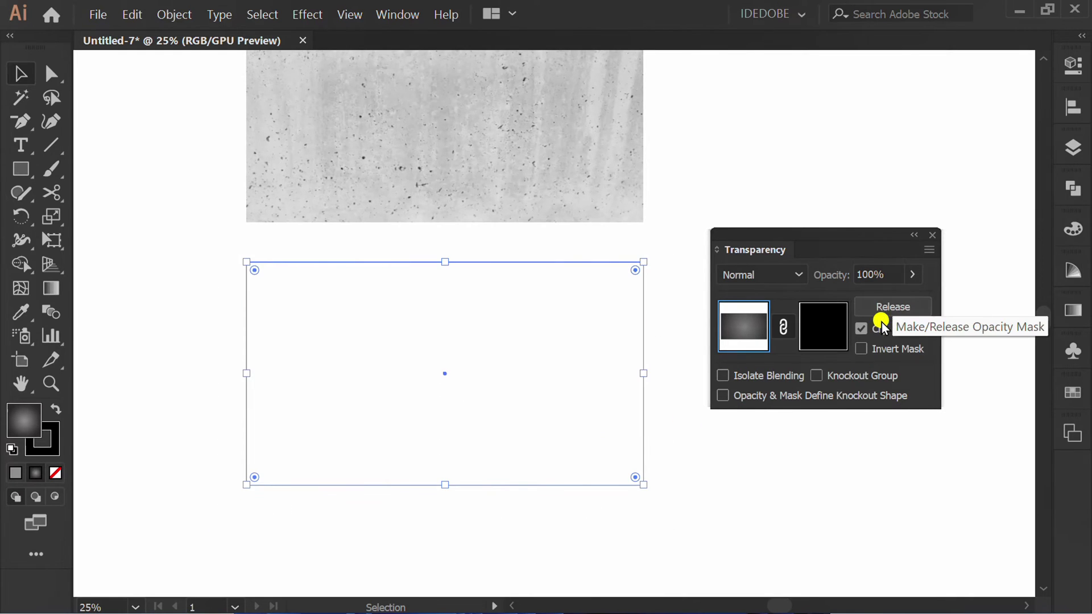
pyautogui.click(821, 324)
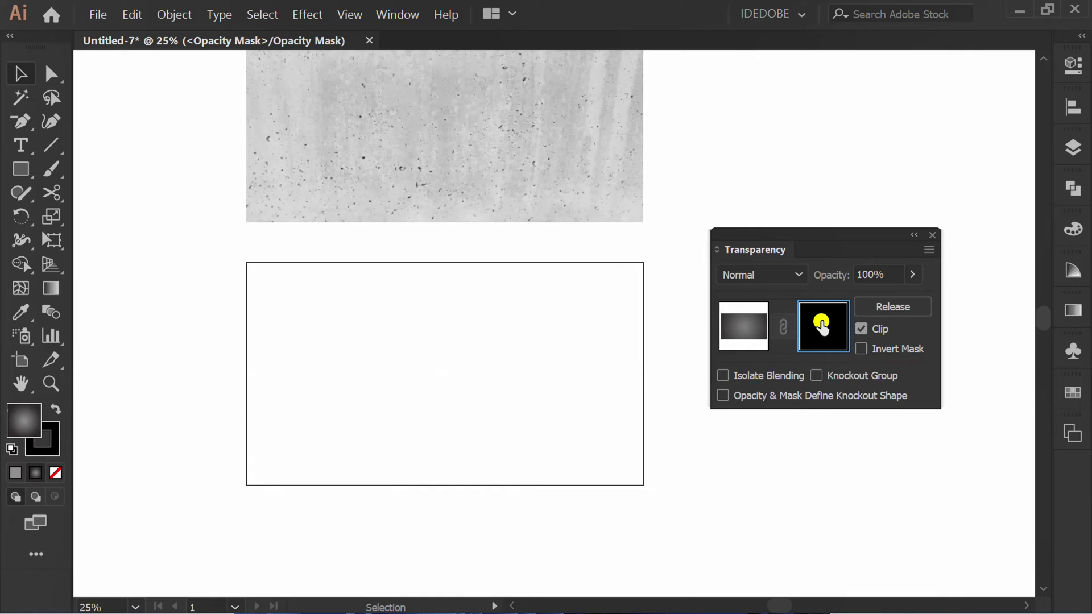
pyautogui.hotkey('ctrl', 'v')
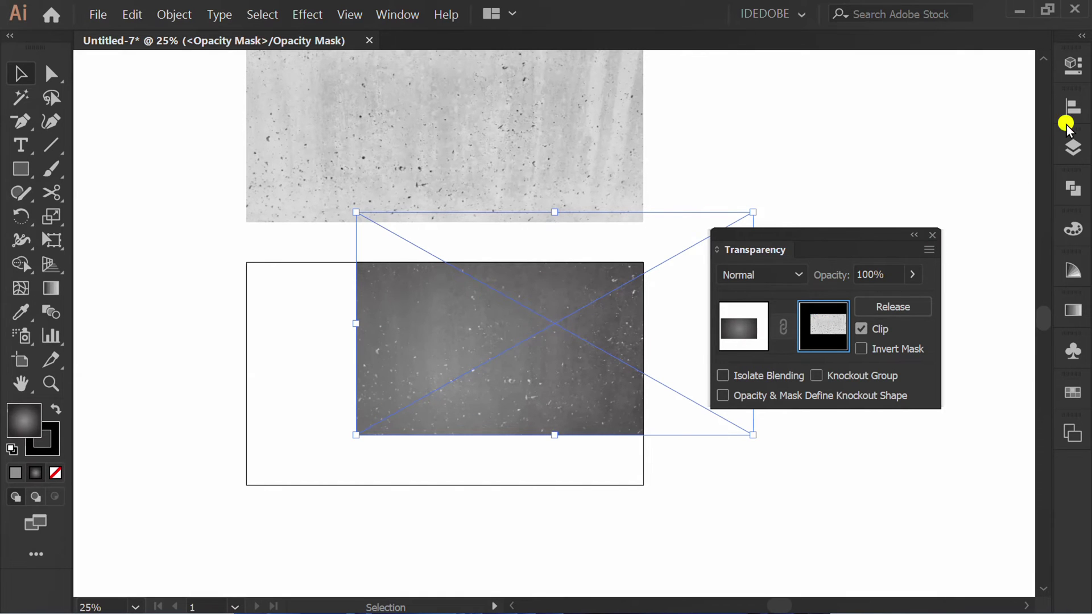
# Centre the mask texture horizontally and vertically, return to the artwork, and lock the texture.
pyautogui.click(1073, 106)
pyautogui.click(874, 142)
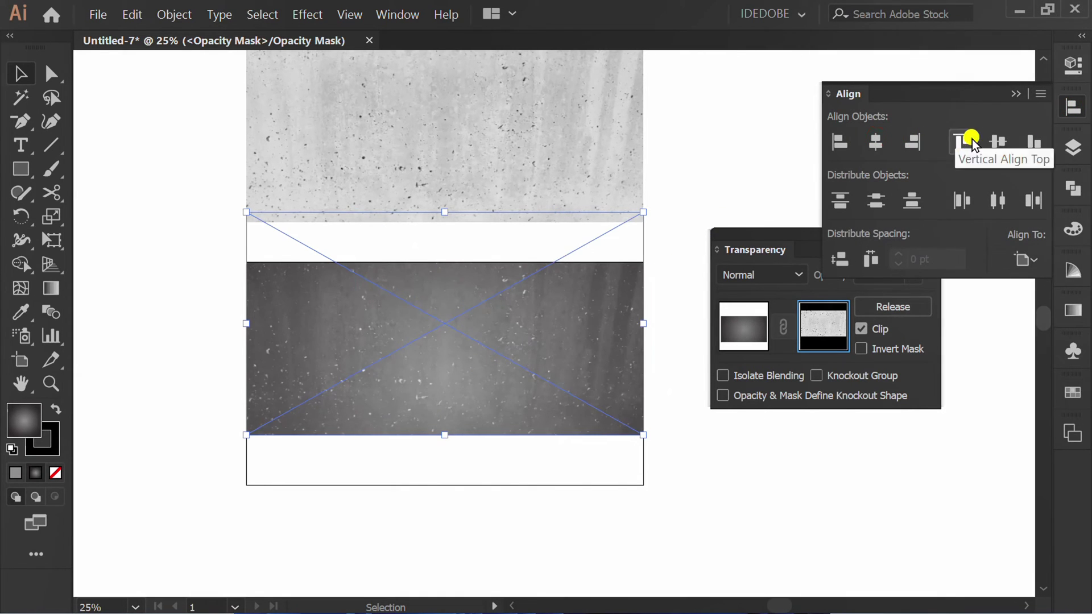
pyautogui.click(996, 141)
pyautogui.click(1015, 92)
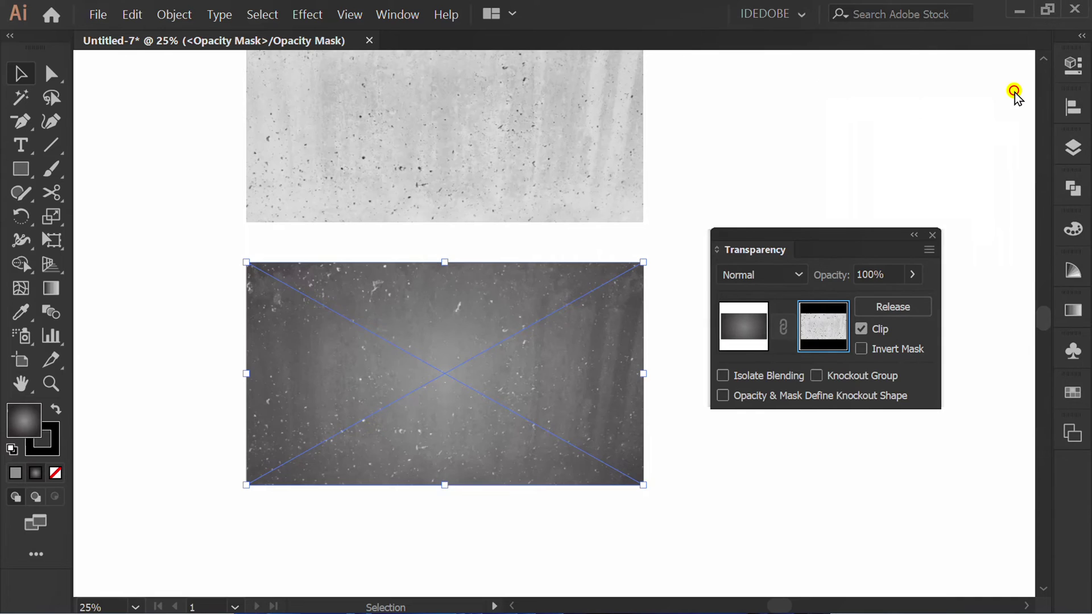
pyautogui.click(738, 339)
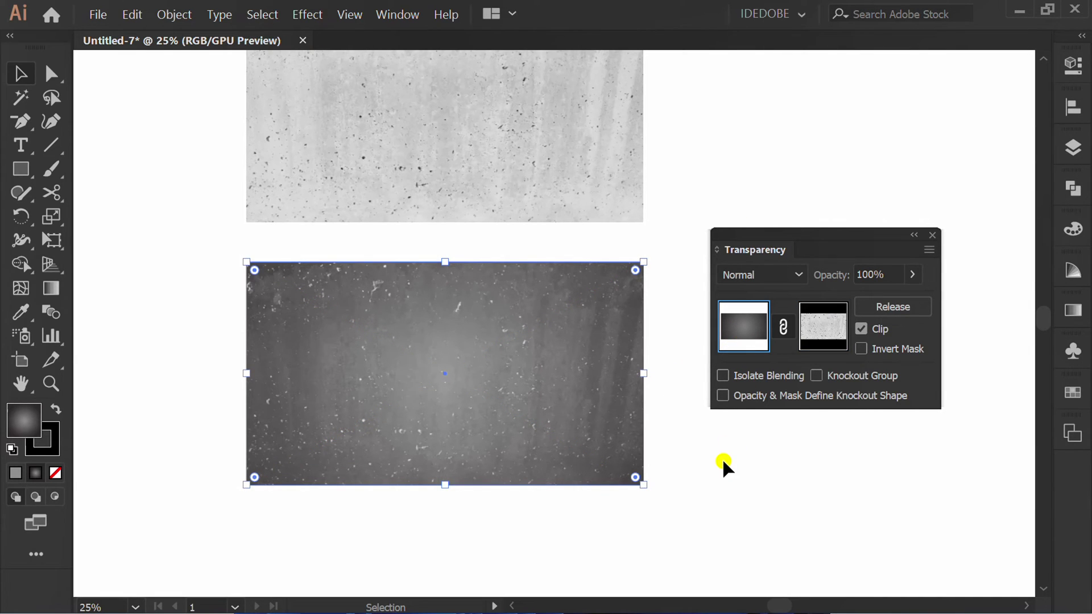
pyautogui.hotkey('ctrl', '2')
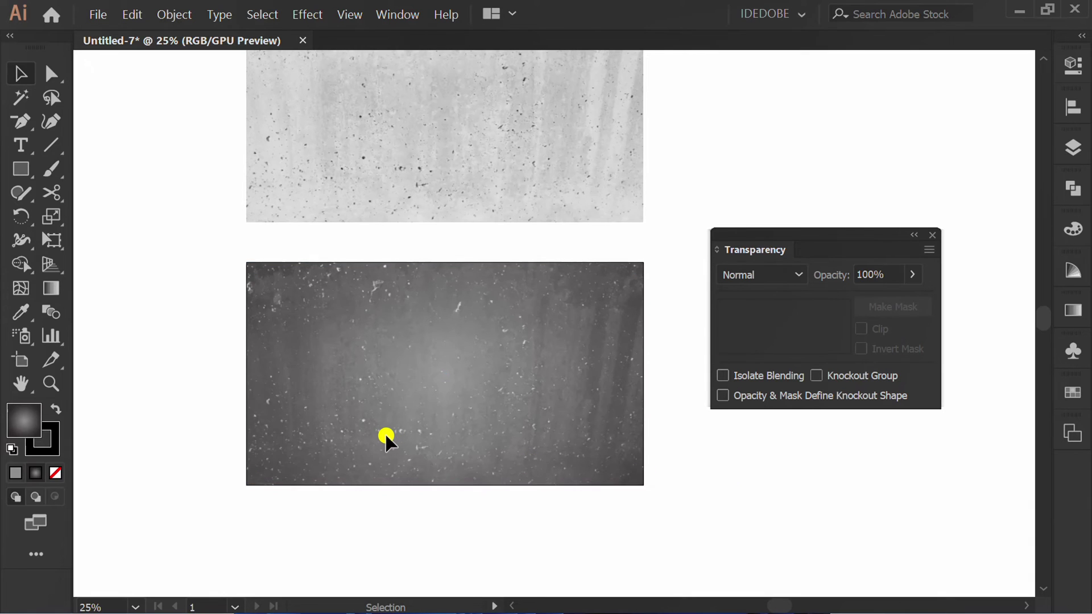
# Set the Type tool's font to Montserrat ExtraBold at 230 pt.
pyautogui.press('t')
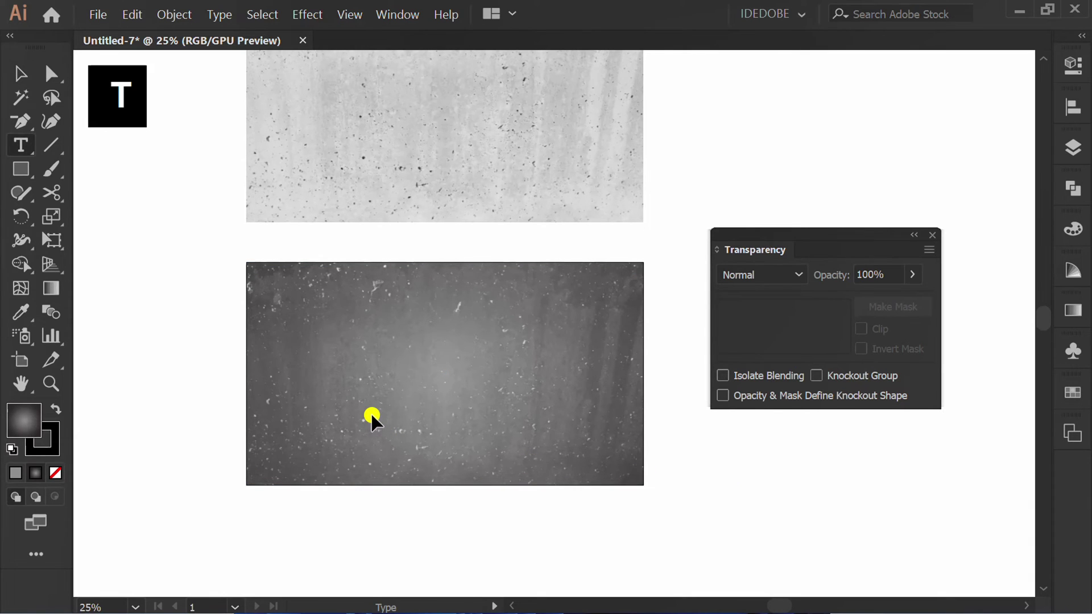
pyautogui.click(1071, 64)
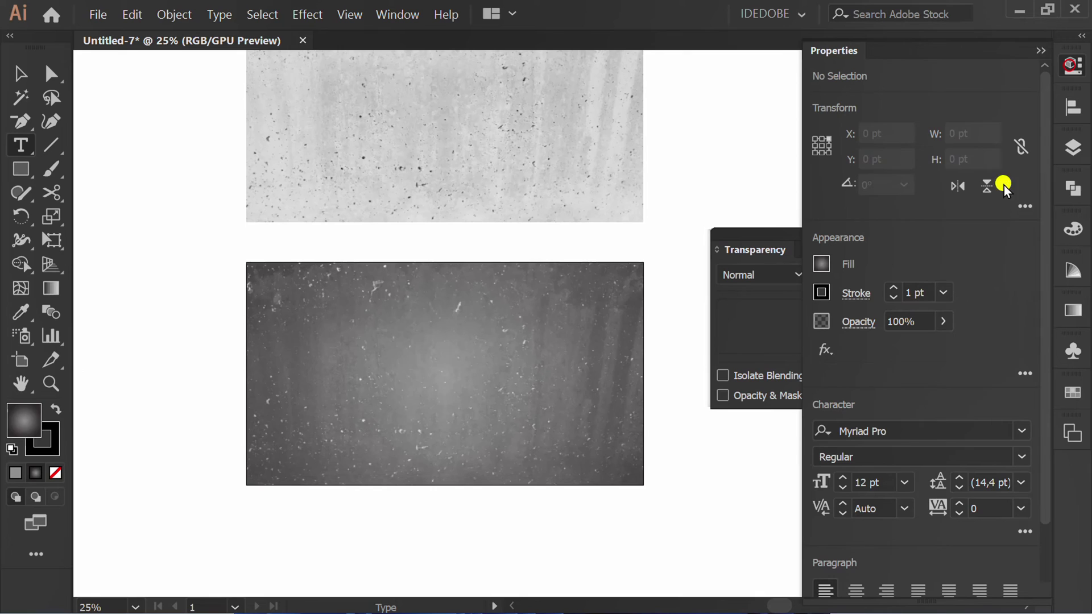
pyautogui.click(966, 431)
pyautogui.write('MON')
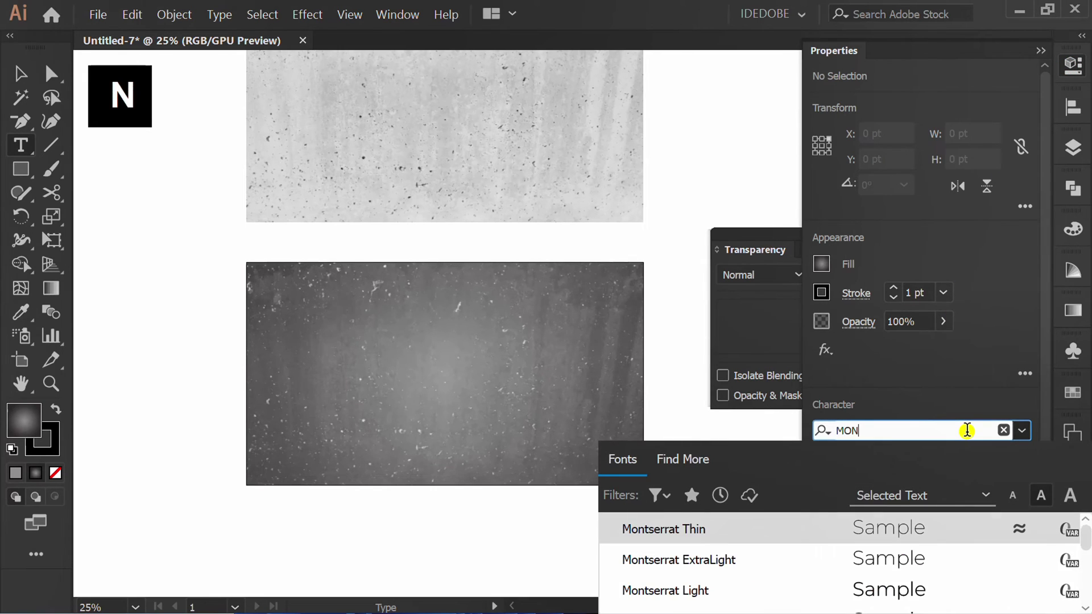
pyautogui.scroll(-2, 883, 534)
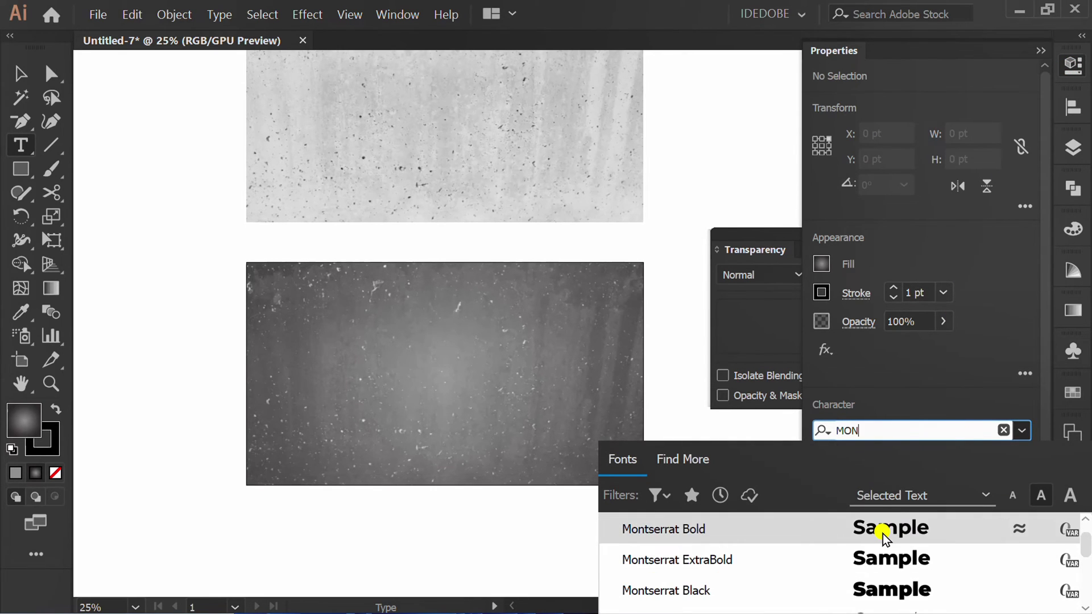
pyautogui.click(889, 562)
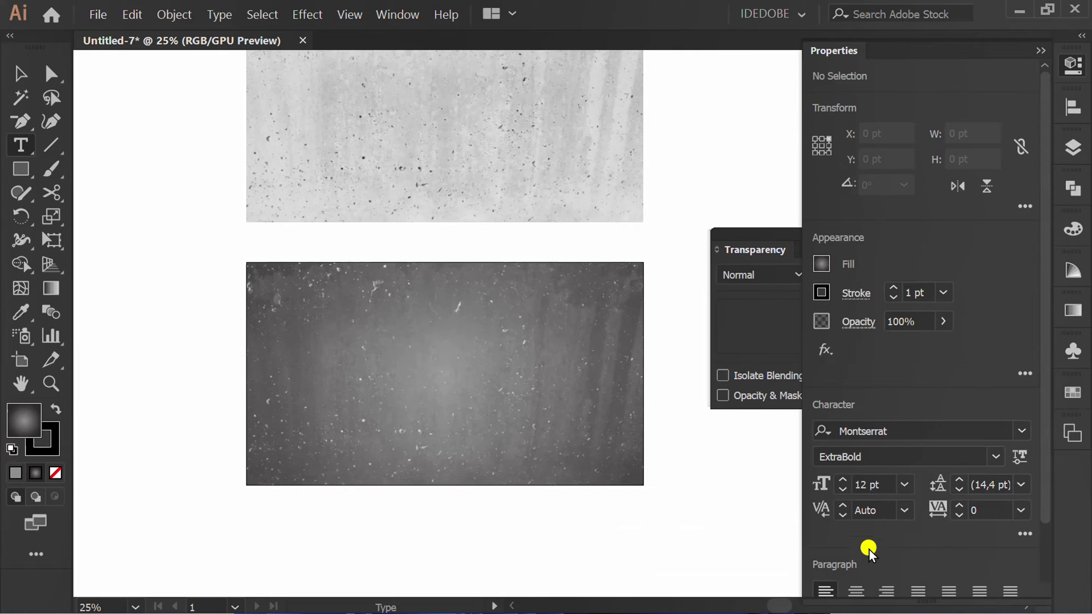
pyautogui.click(893, 488)
pyautogui.write('230')
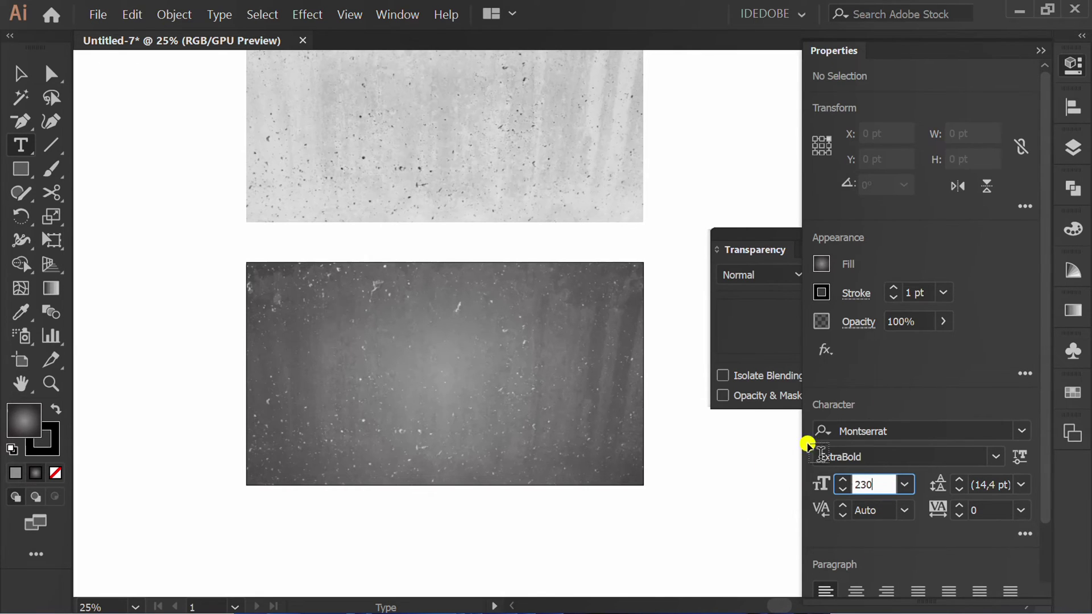
pyautogui.press('Return')
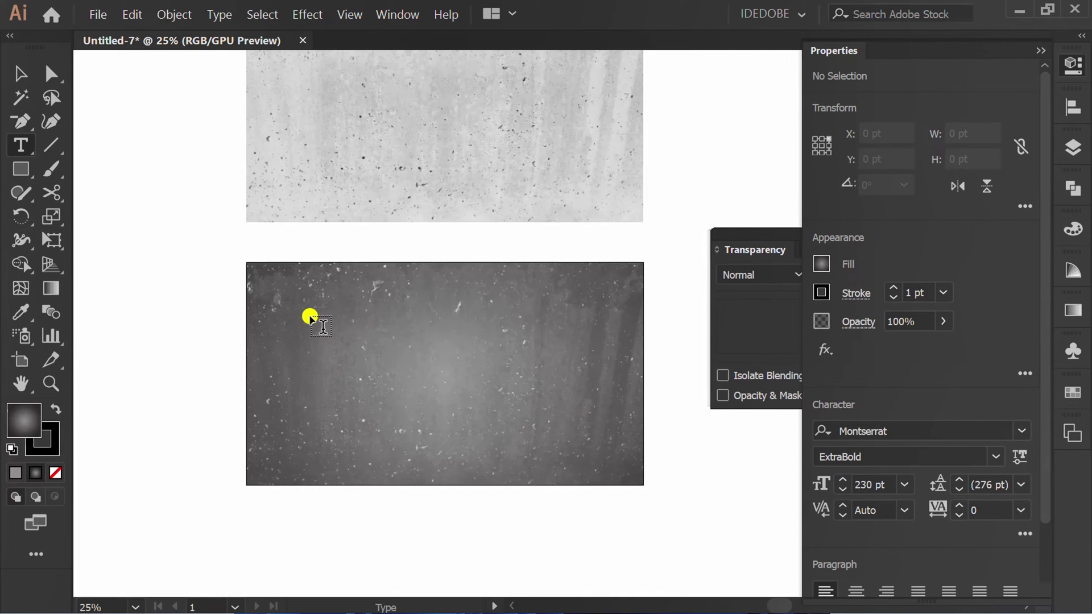
# Type 'OFFSET' on the artboard and give it a white fill.
pyautogui.click(284, 358)
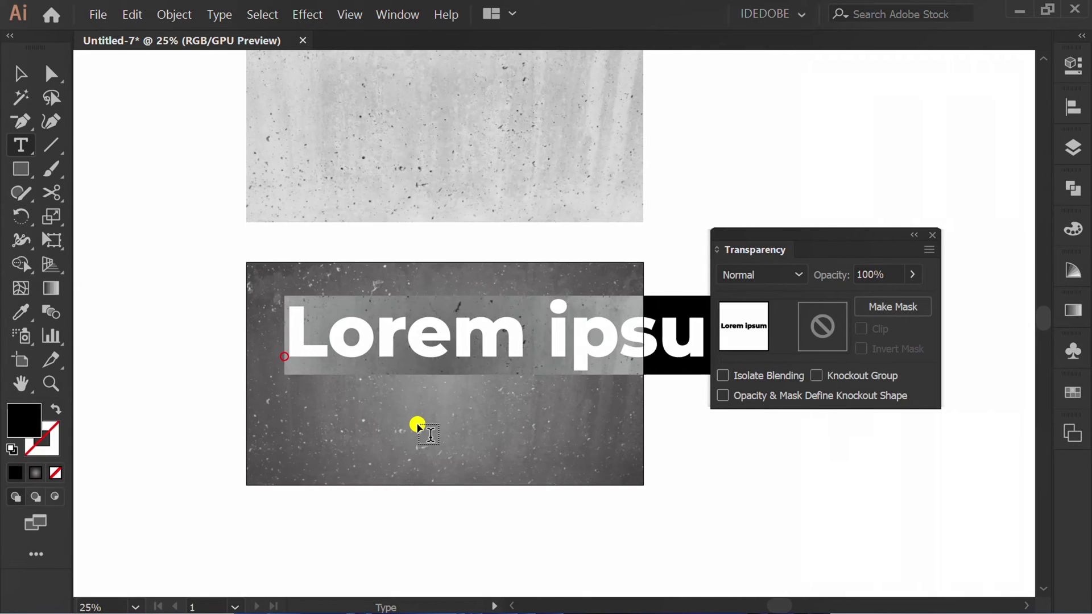
pyautogui.write('OFFS')
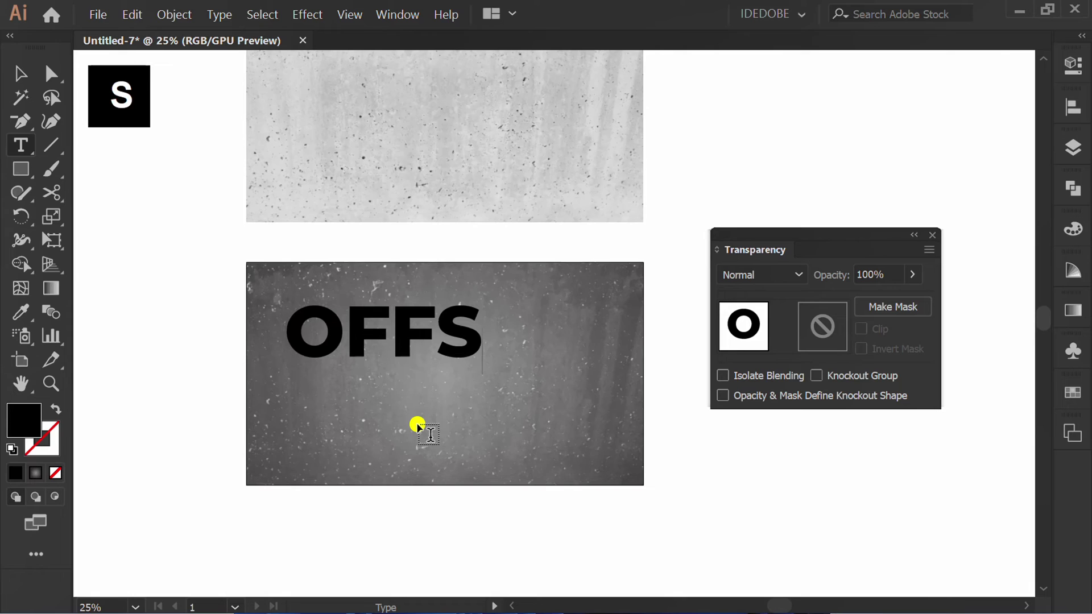
pyautogui.write('ET')
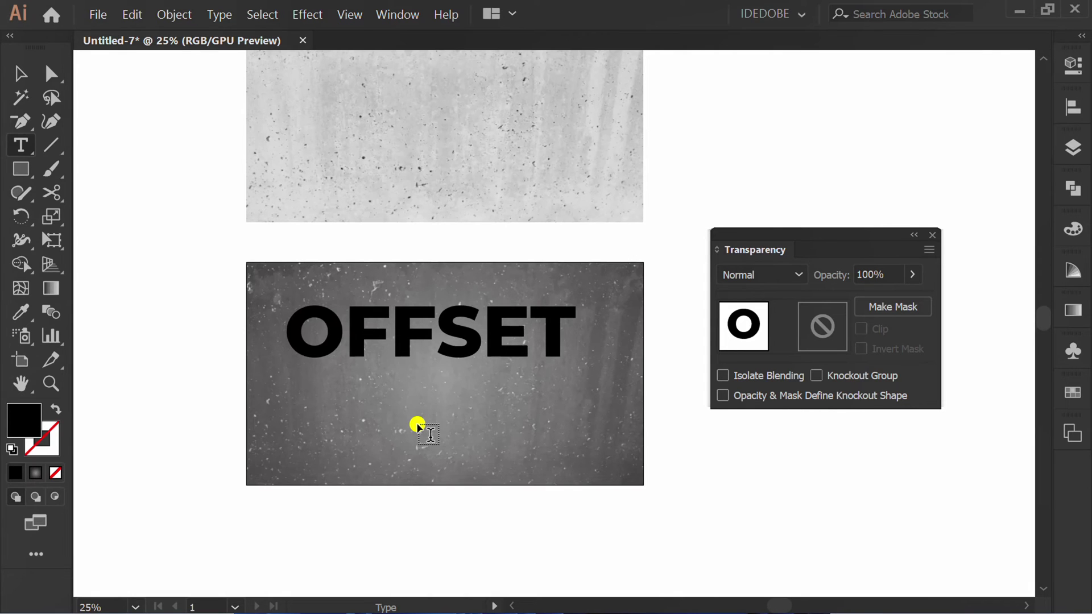
pyautogui.press('Escape')
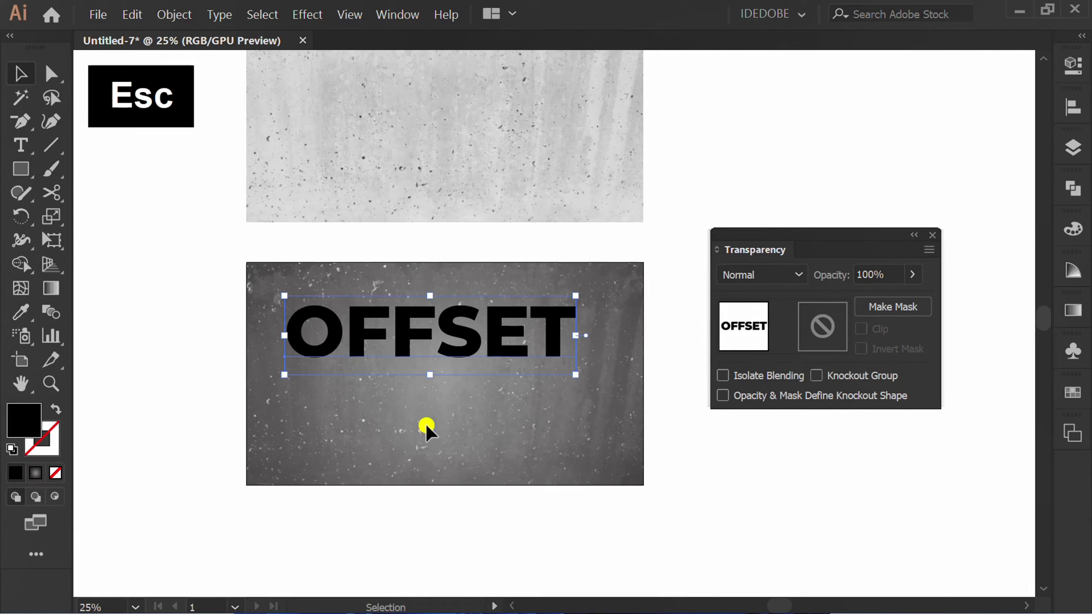
pyautogui.click(1070, 64)
pyautogui.click(823, 262)
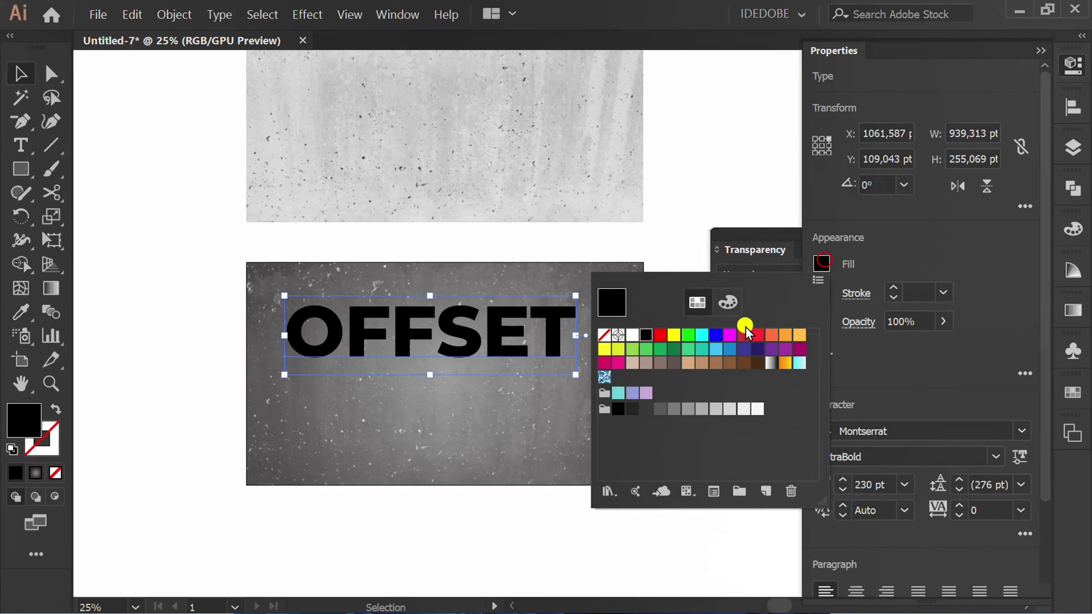
pyautogui.click(633, 335)
pyautogui.click(936, 251)
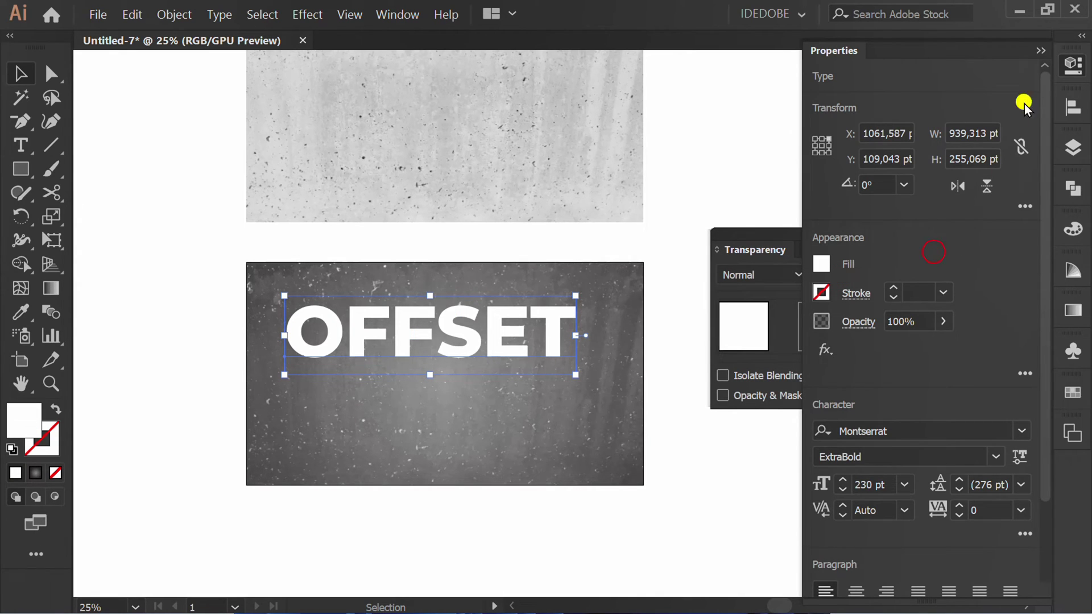
pyautogui.click(1040, 47)
# Centre the OFFSET text horizontally and vertically on the artboard.
pyautogui.click(1073, 108)
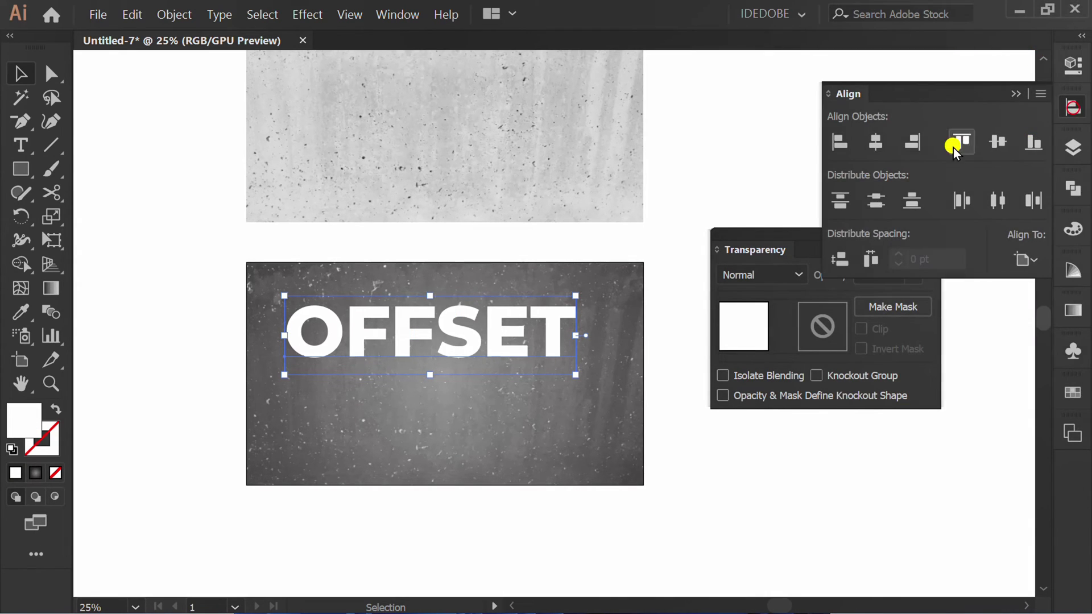
pyautogui.click(877, 141)
pyautogui.click(997, 141)
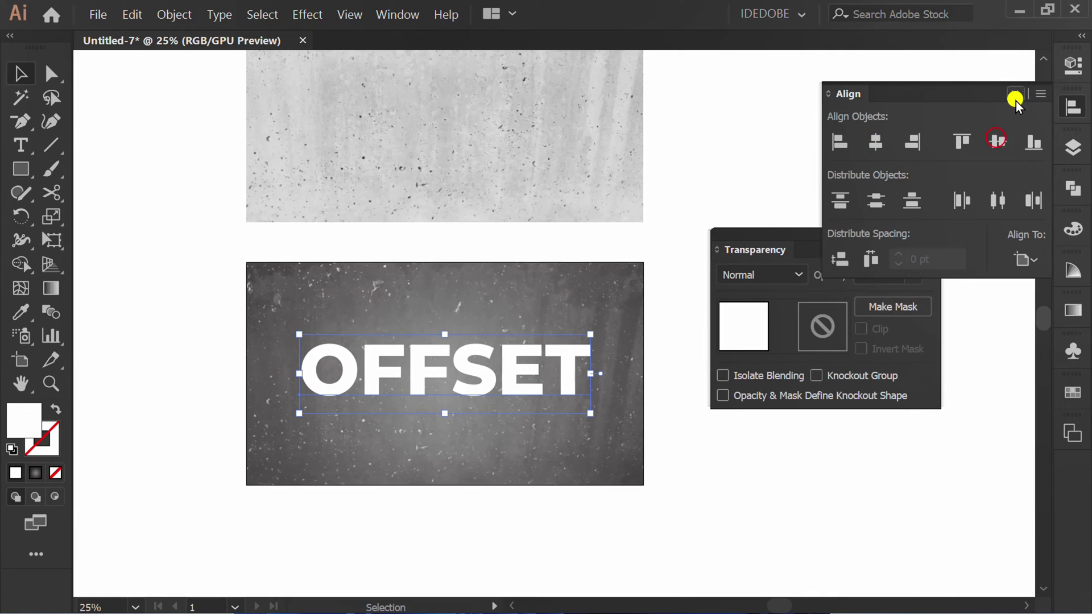
pyautogui.click(1015, 93)
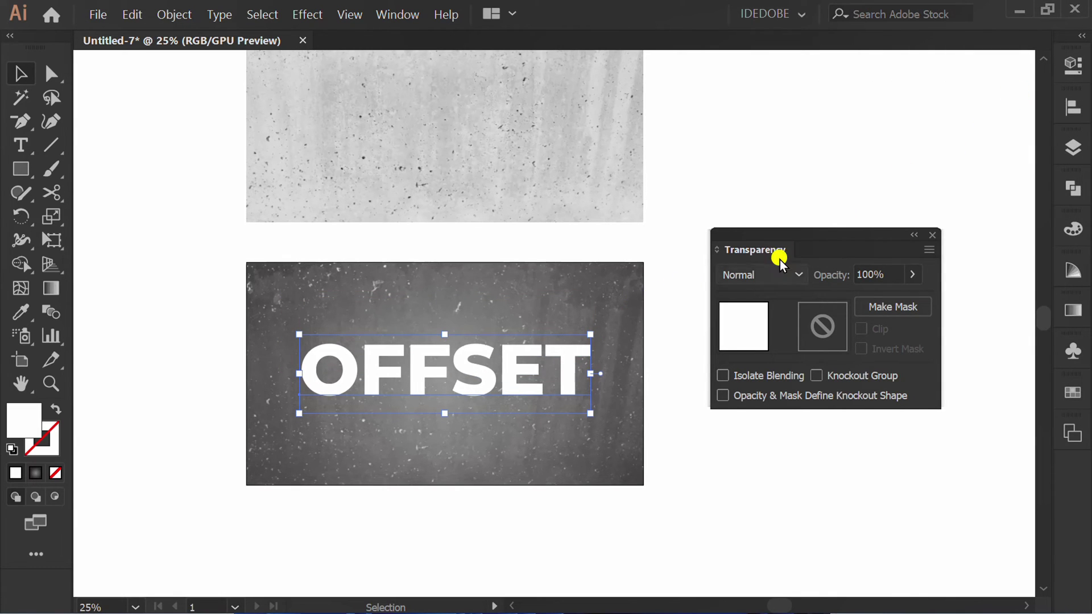
# Show the Appearance panel, zoom in, and select the OFFSET text.
pyautogui.click(391, 12)
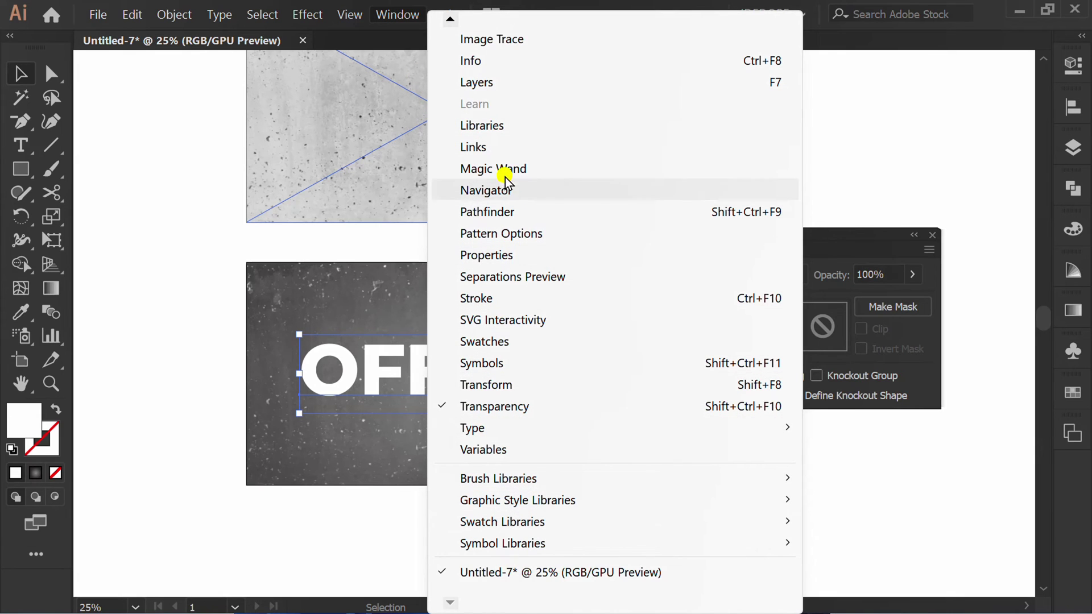
pyautogui.click(451, 20)
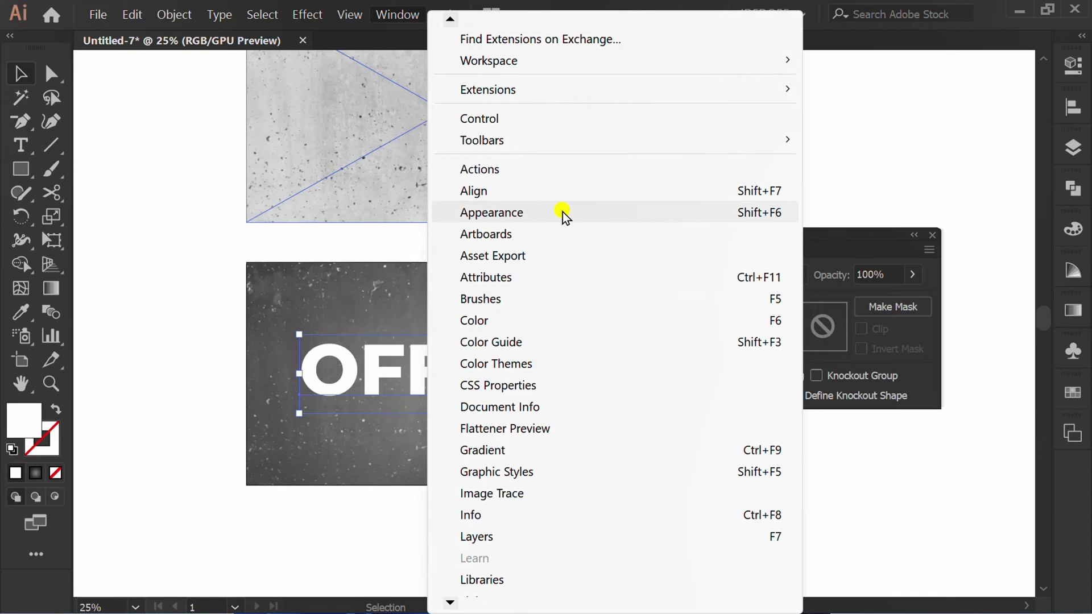
pyautogui.click(560, 213)
pyautogui.click(785, 162)
pyautogui.moveTo(905, 67); pyautogui.dragTo(822, 130)
pyautogui.keyDown('ctrl'); pyautogui.click(514, 421); pyautogui.keyUp('ctrl')
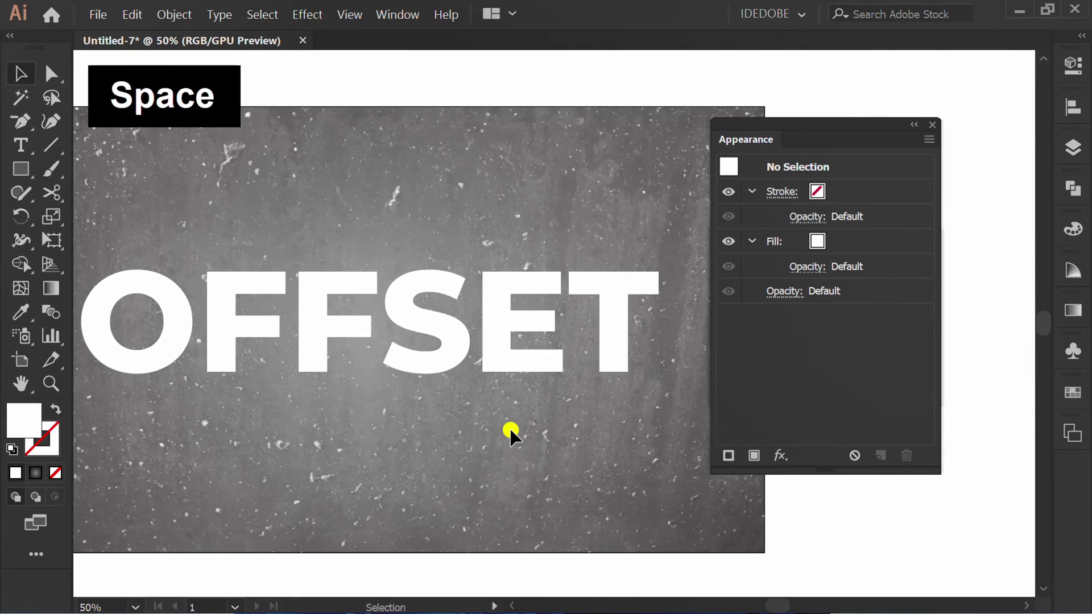
pyautogui.click(421, 312)
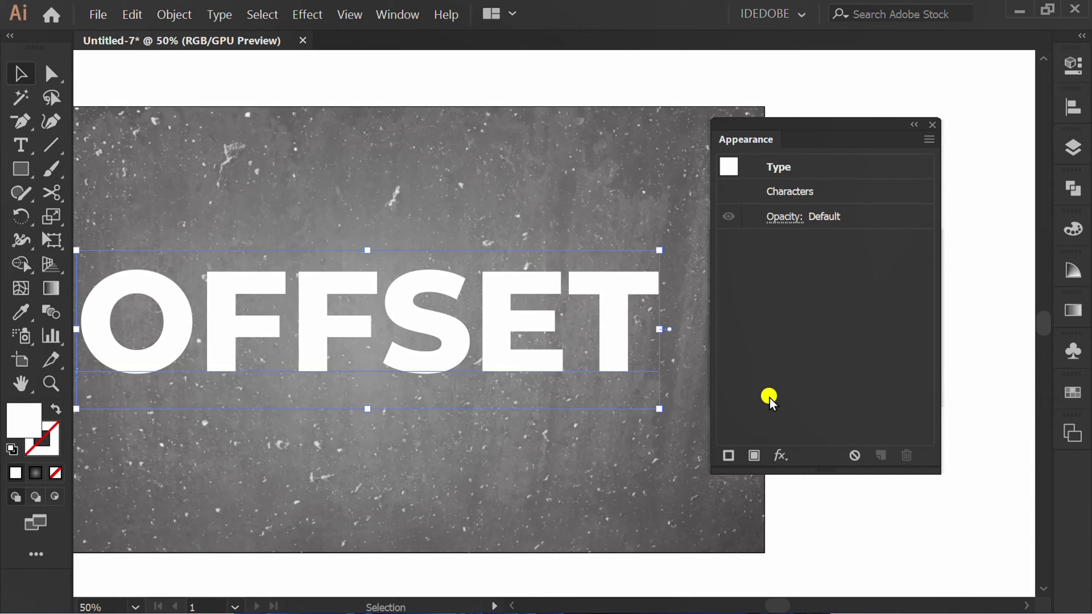
# Add a white 3 pt stroke to OFFSET and move it below Characters.
pyautogui.click(726, 456)
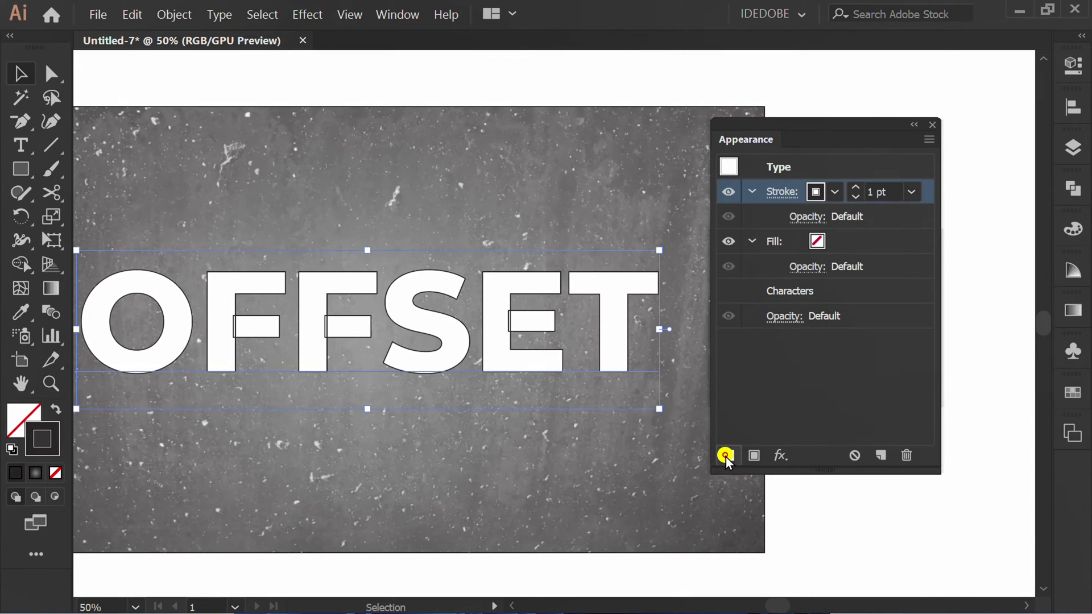
pyautogui.moveTo(930, 193)
pyautogui.mouseDown()
pyautogui.moveTo(919, 321)
pyautogui.moveTo(912, 307)
pyautogui.mouseUp()
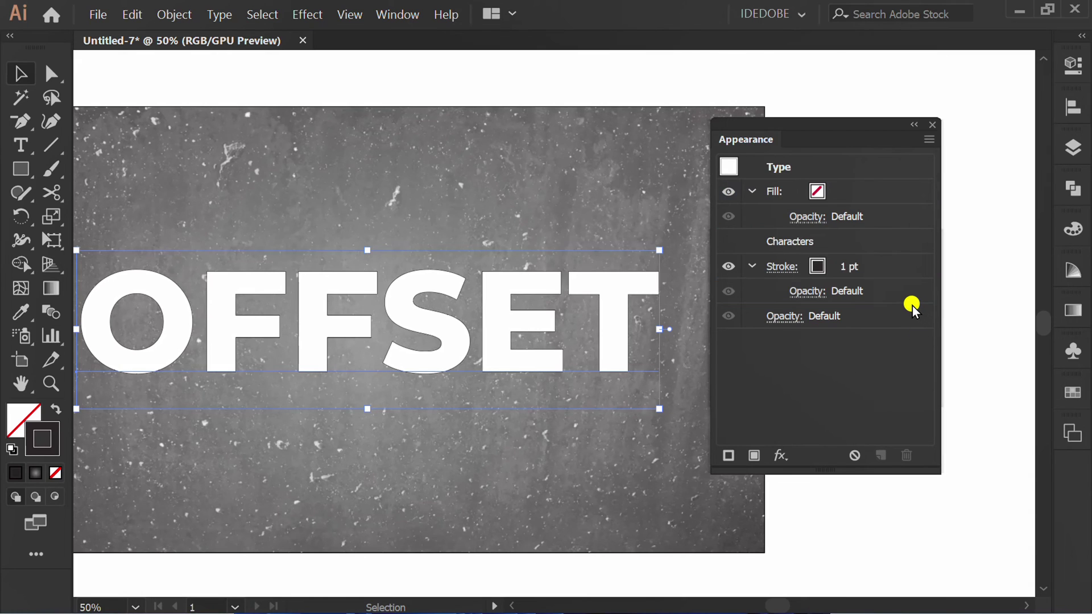
pyautogui.click(818, 265)
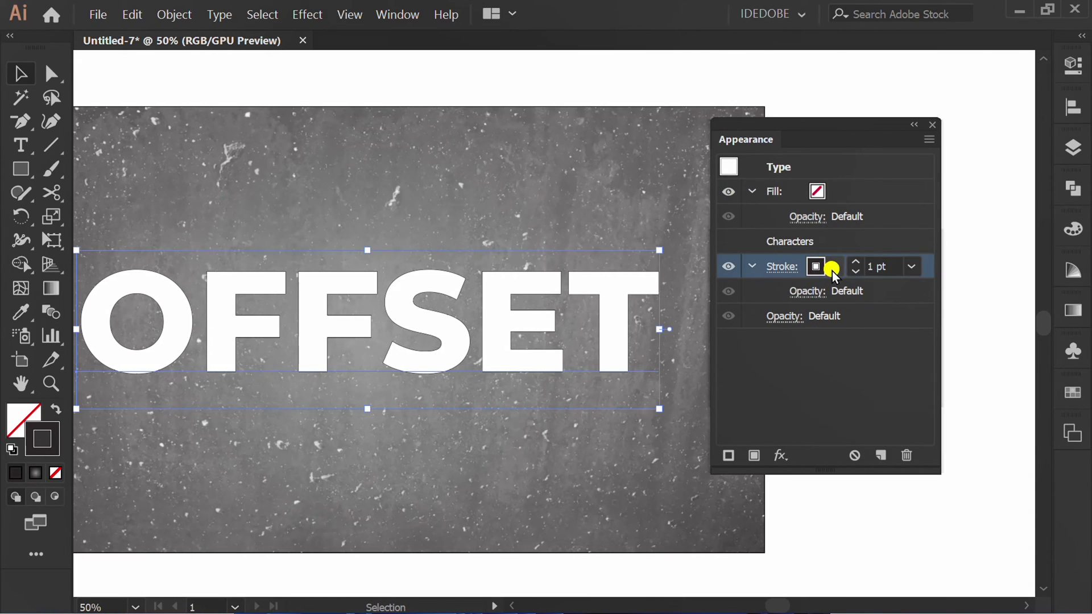
pyautogui.click(833, 268)
pyautogui.click(653, 300)
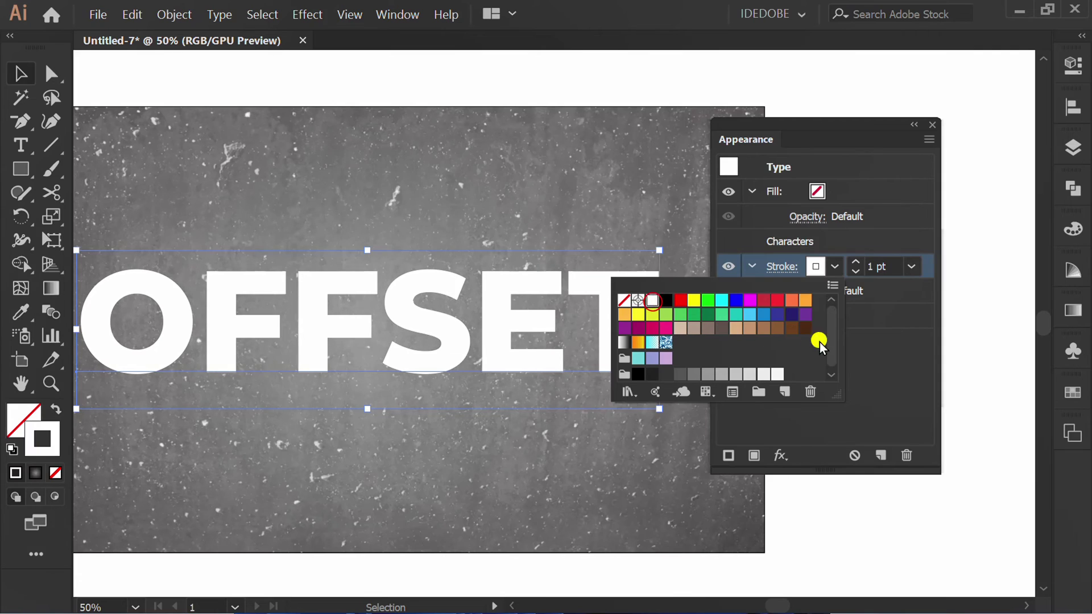
pyautogui.scroll(2, 891, 261)
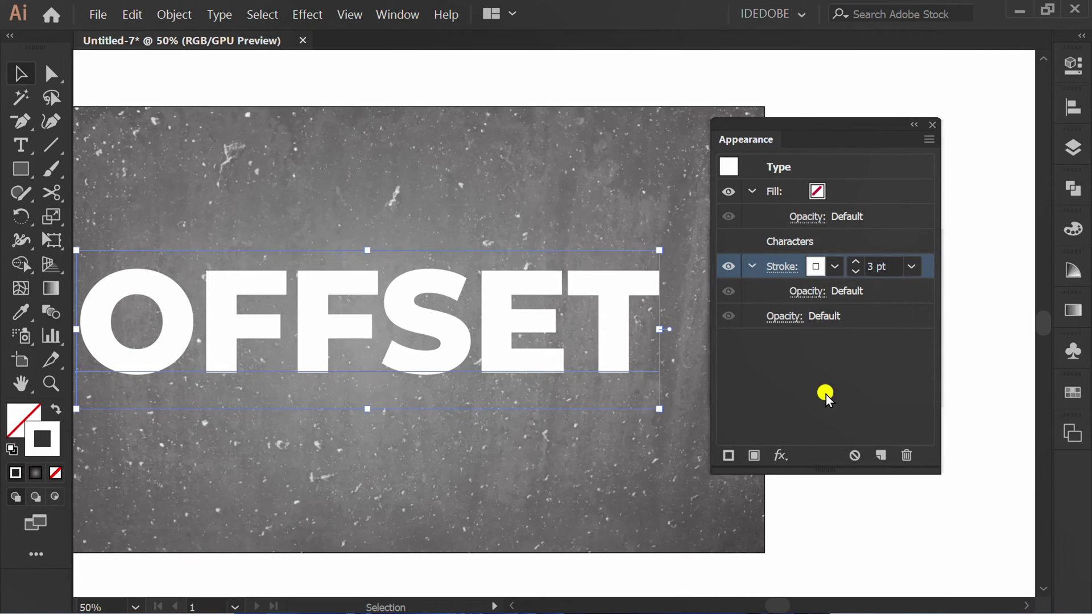
# Apply a 9 pt Offset Path effect to the text's stroke.
pyautogui.click(784, 453)
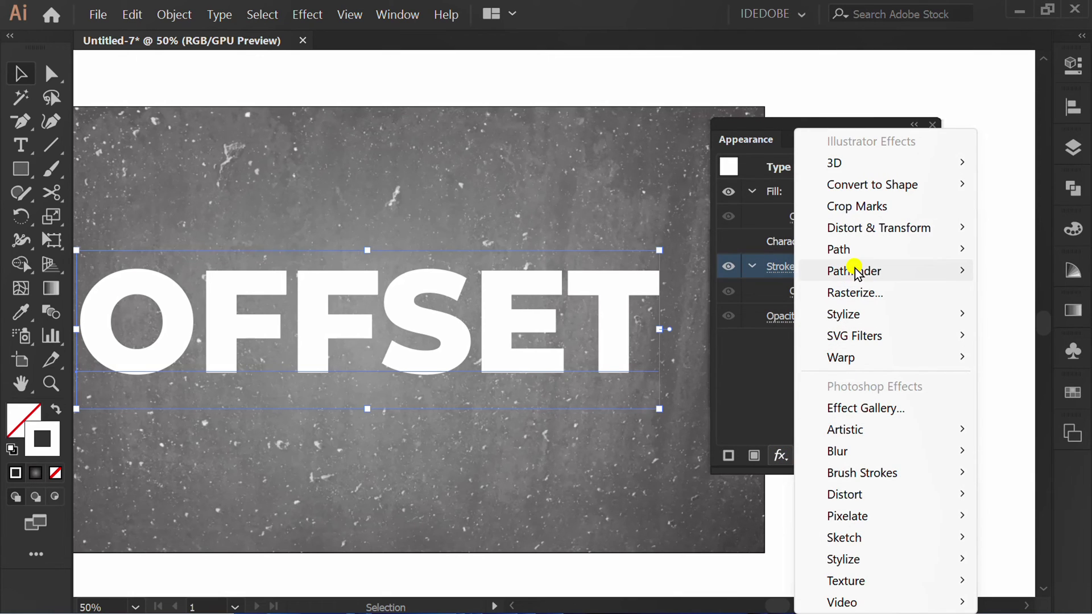
pyautogui.moveTo(844, 250)
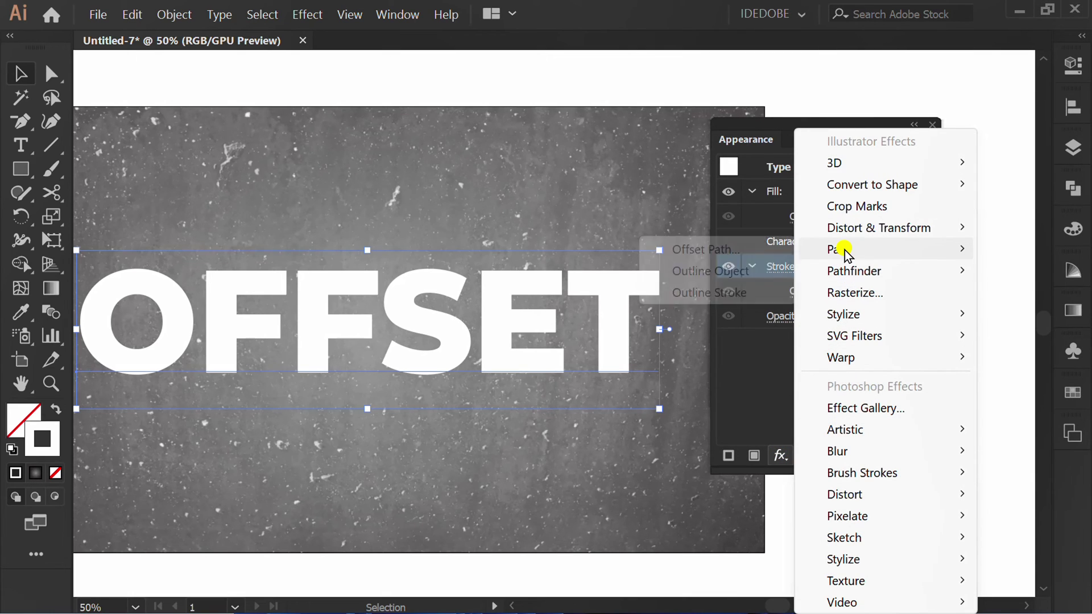
pyautogui.click(725, 248)
pyautogui.click(766, 450)
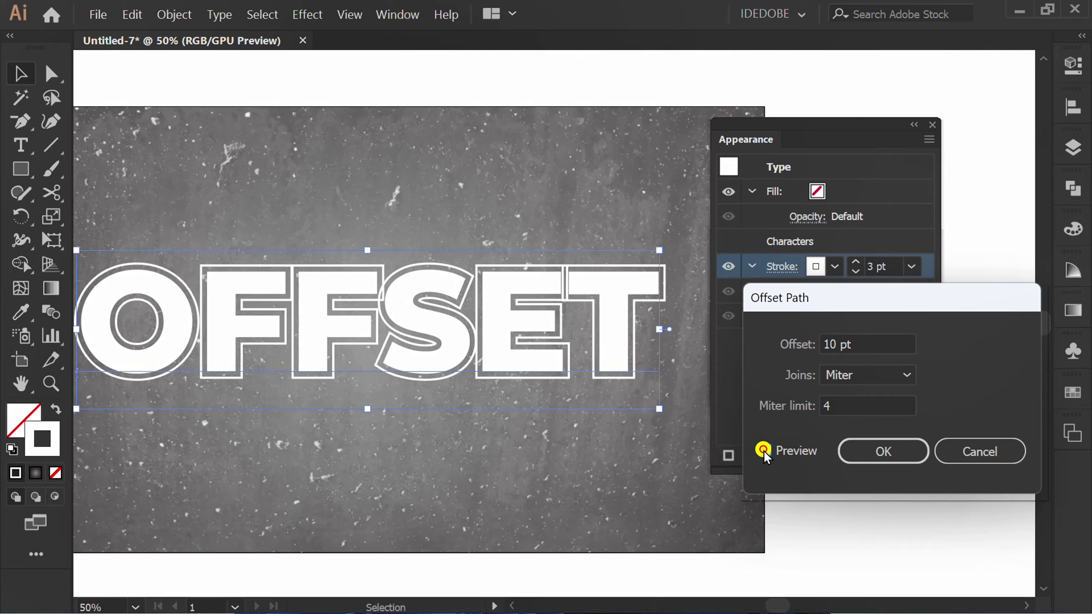
pyautogui.scroll(-4, 873, 343)
pyautogui.scroll(5, 876, 343)
pyautogui.scroll(-1, 873, 344)
pyautogui.scroll(-1, 871, 346)
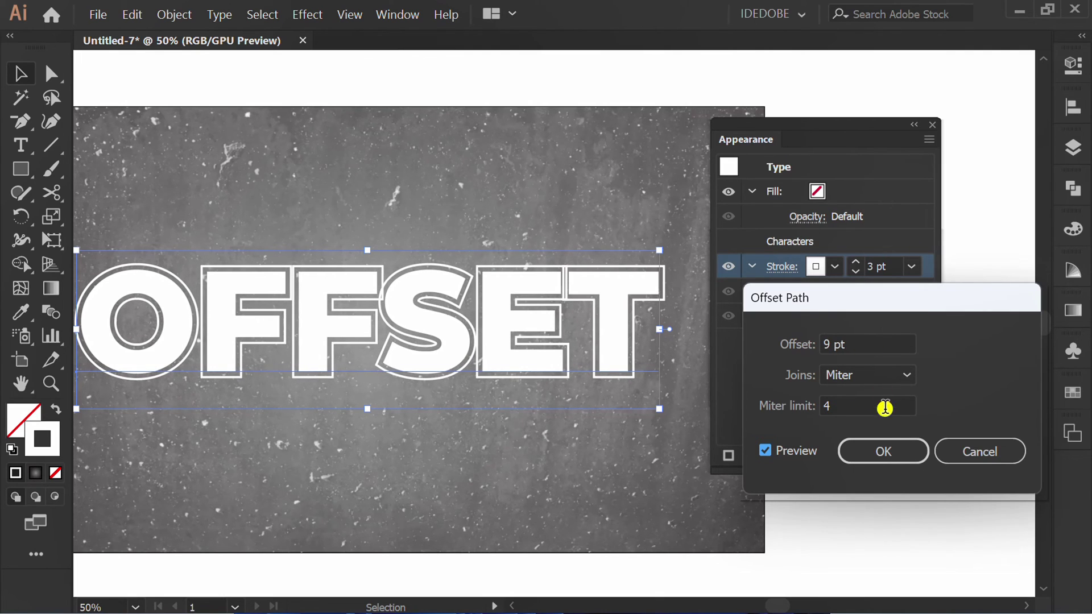
pyautogui.click(883, 451)
# Increase the OFFSET letter tracking to 60.
pyautogui.click(1073, 64)
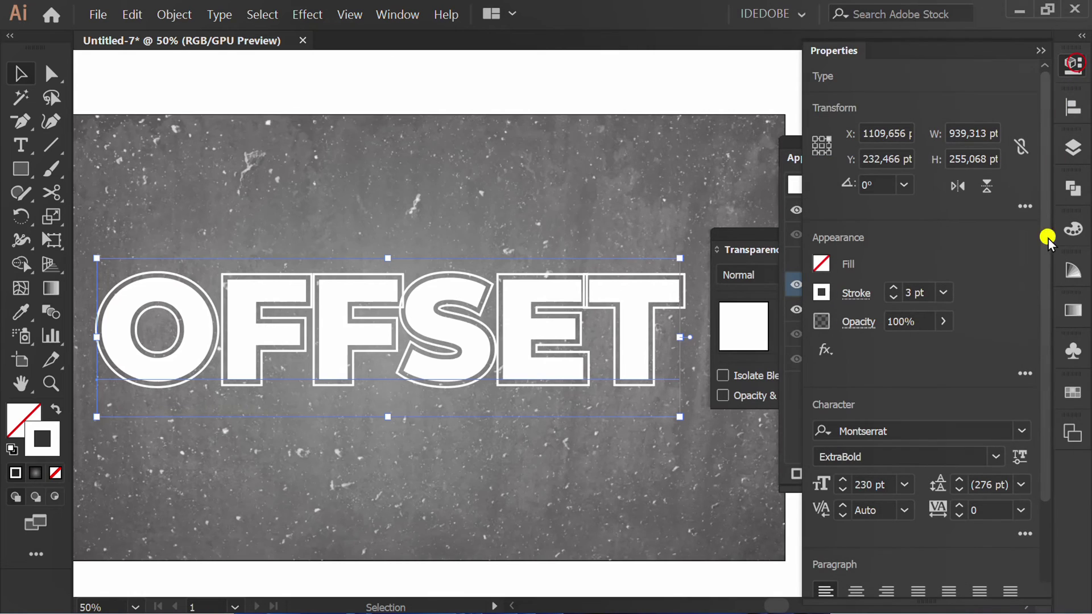
pyautogui.click(990, 511)
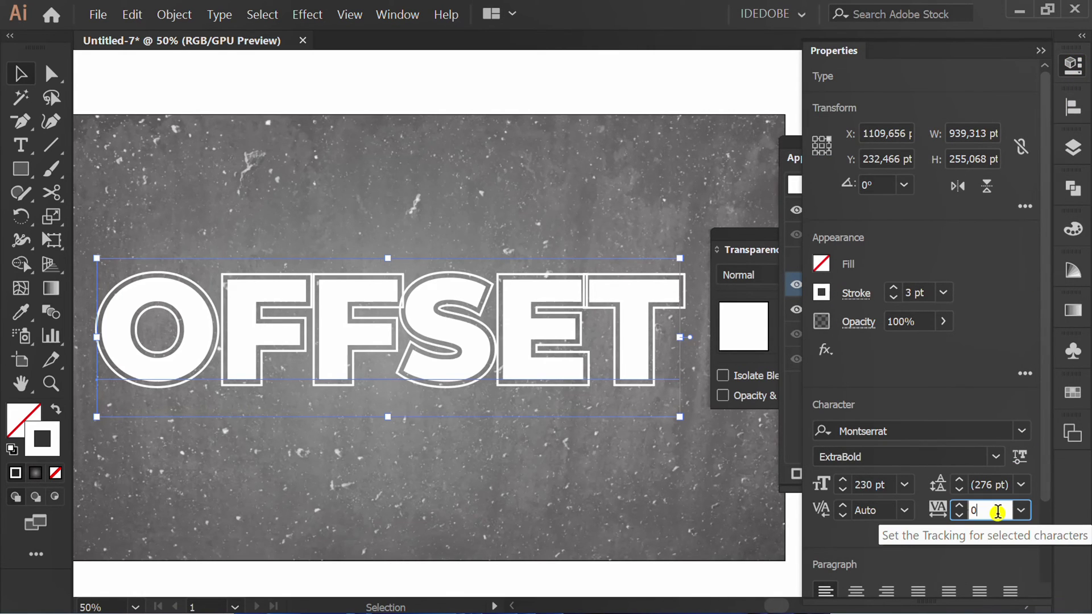
pyautogui.scroll(10, 992, 511)
pyautogui.scroll(13, 1004, 512)
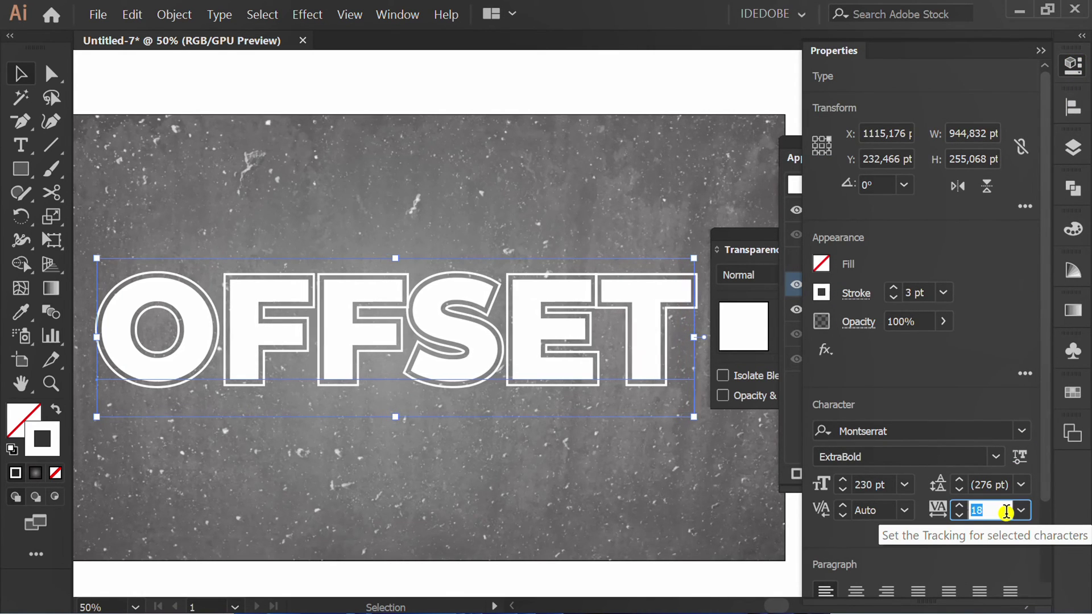
pyautogui.scroll(20, 1001, 506)
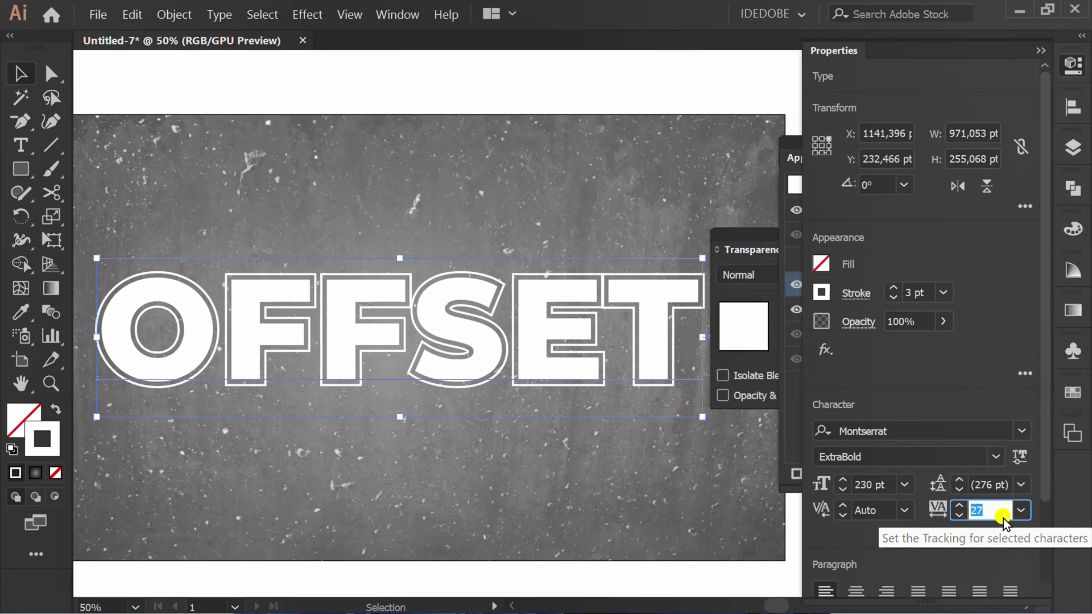
pyautogui.scroll(17, 1002, 509)
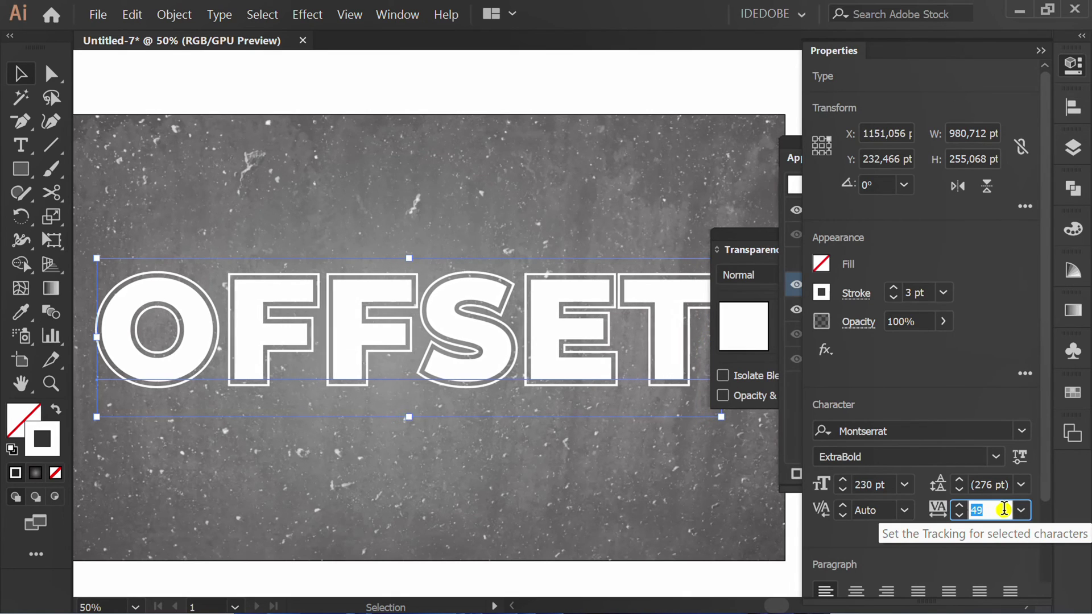
pyautogui.scroll(-1, 1004, 509)
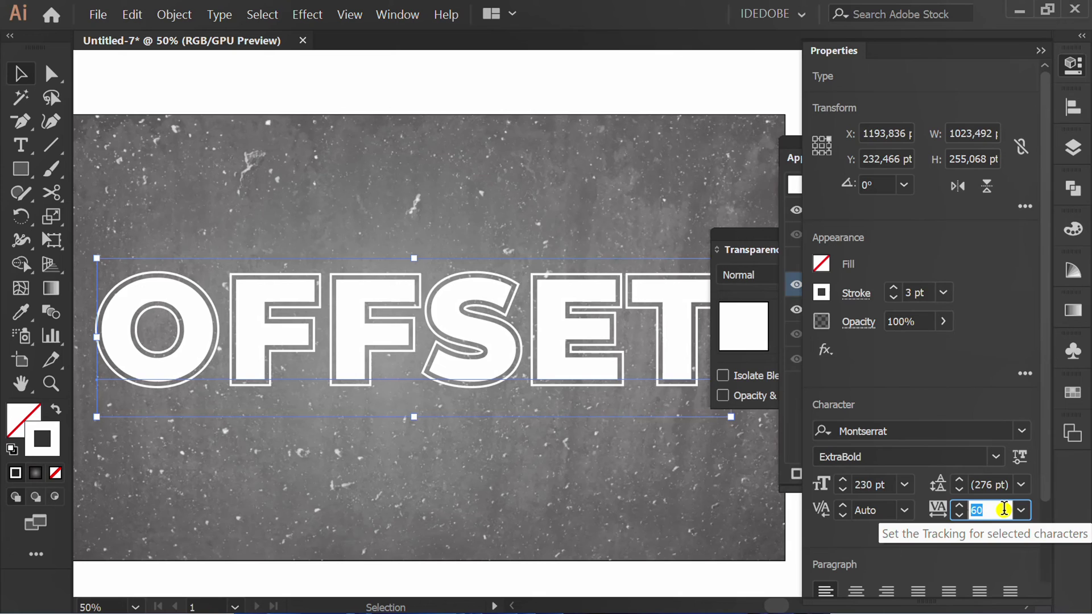
# Re-centre the OFFSET text horizontally on the artboard.
pyautogui.click(621, 73)
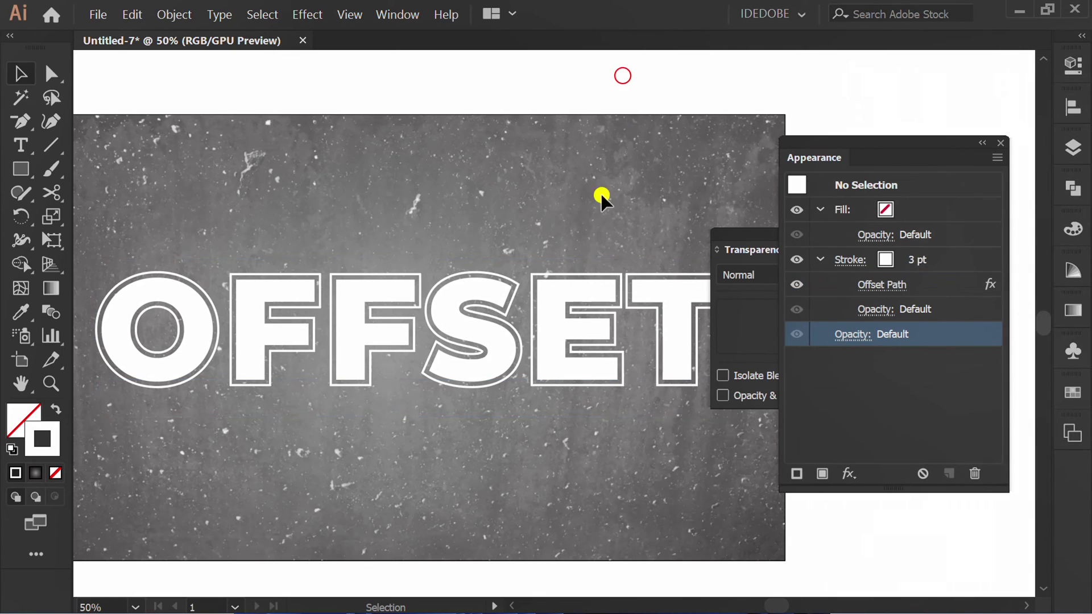
pyautogui.click(512, 312)
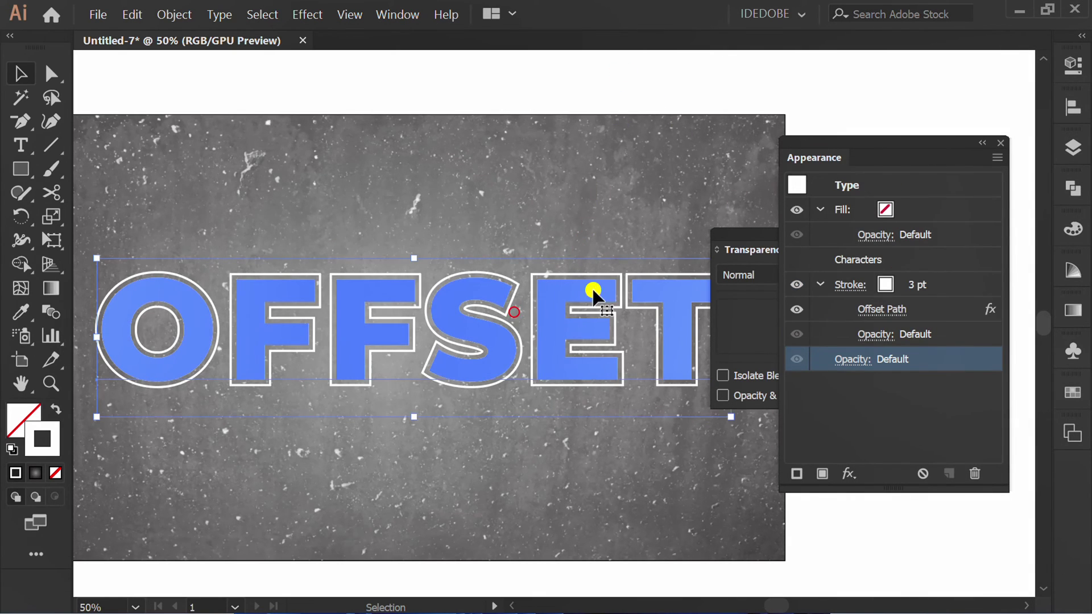
pyautogui.click(1068, 109)
pyautogui.click(878, 141)
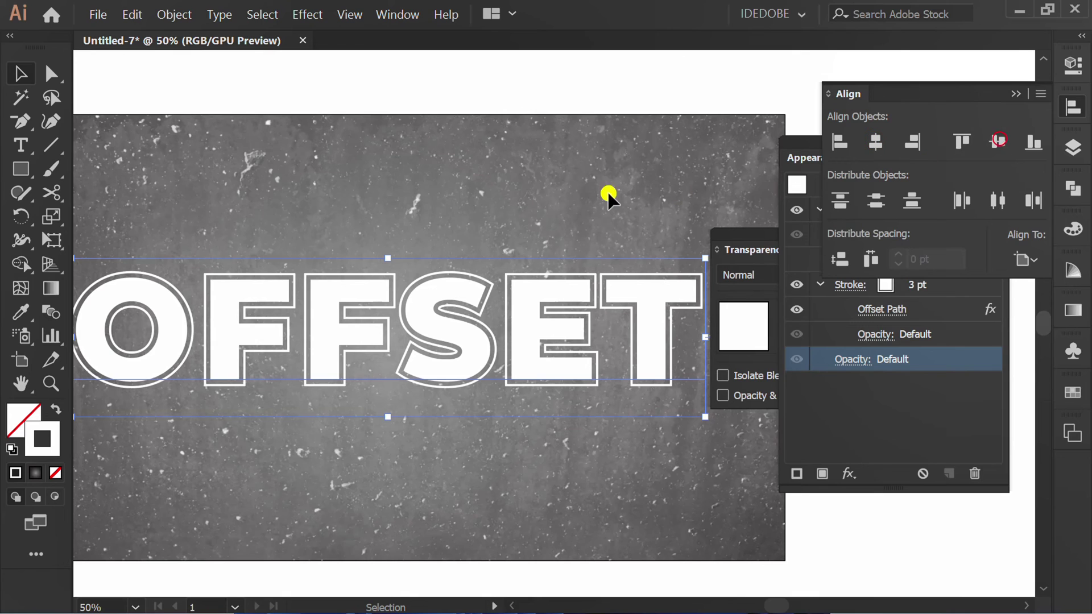
pyautogui.click(519, 171)
# Zoom out to show the cement texture and dock the Appearance panel.
pyautogui.hotkey('ctrl', '-')
pyautogui.press('space')
pyautogui.moveTo(415, 413); pyautogui.dragTo(397, 453)
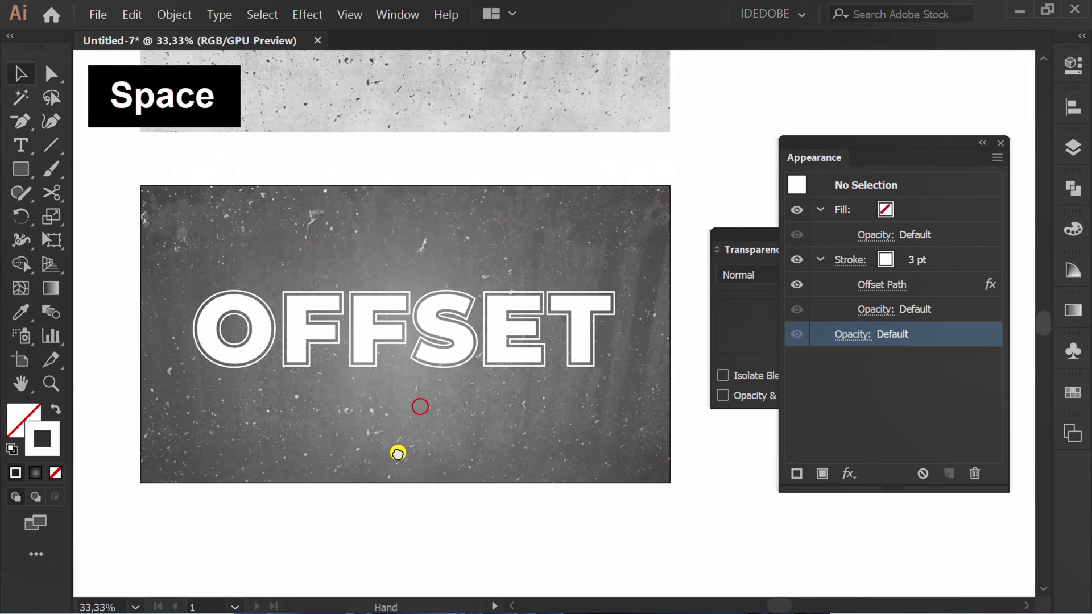
pyautogui.moveTo(885, 139); pyautogui.dragTo(1063, 457)
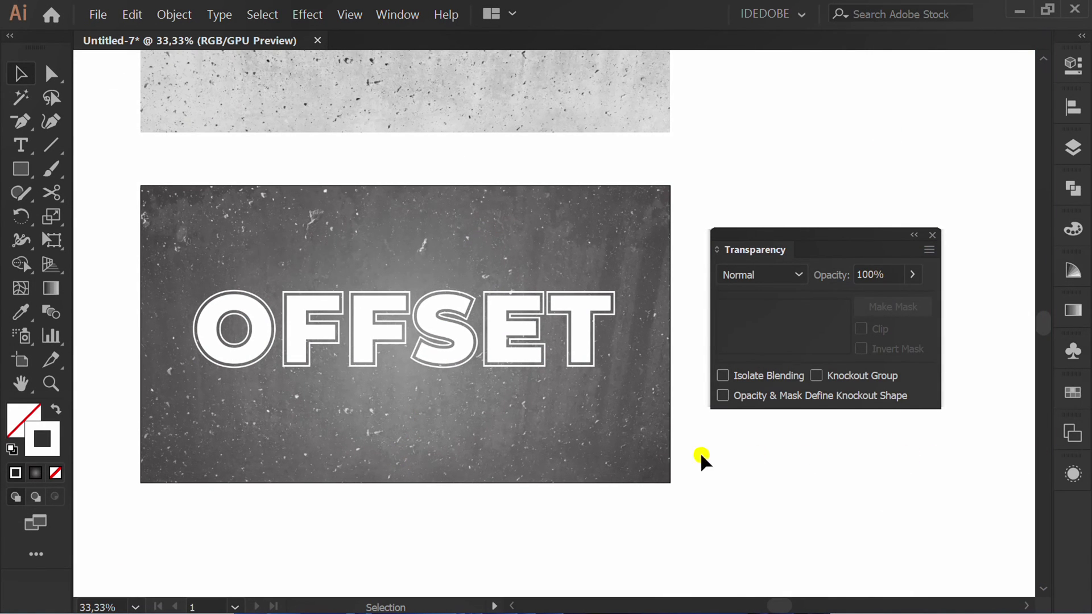
# Mask the OFFSET text with the pasted cement texture, centred on the artboard, then exit mask editing.
pyautogui.click(366, 319)
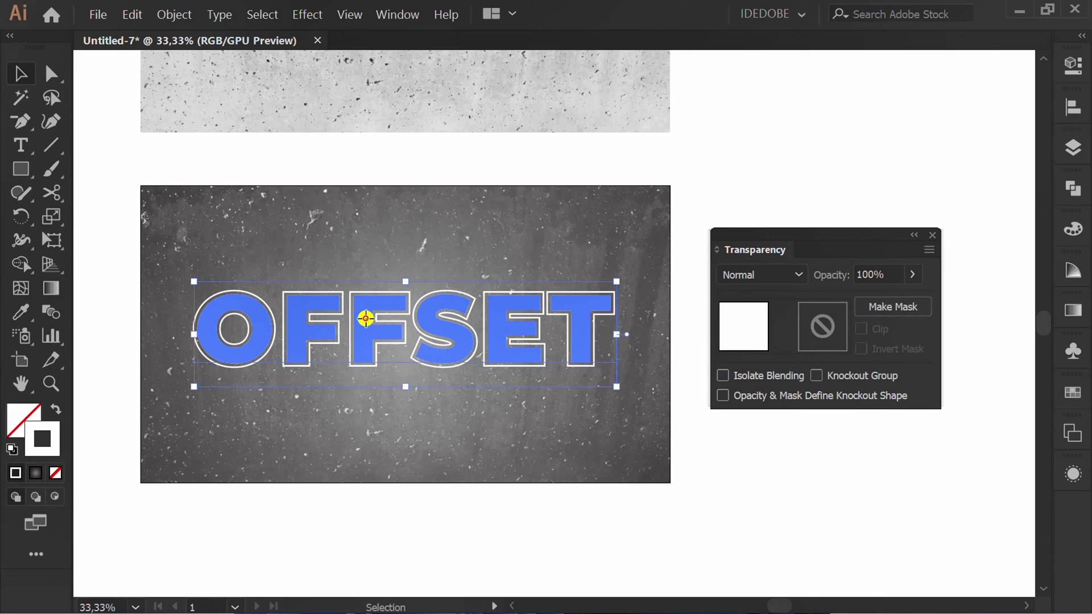
pyautogui.click(906, 307)
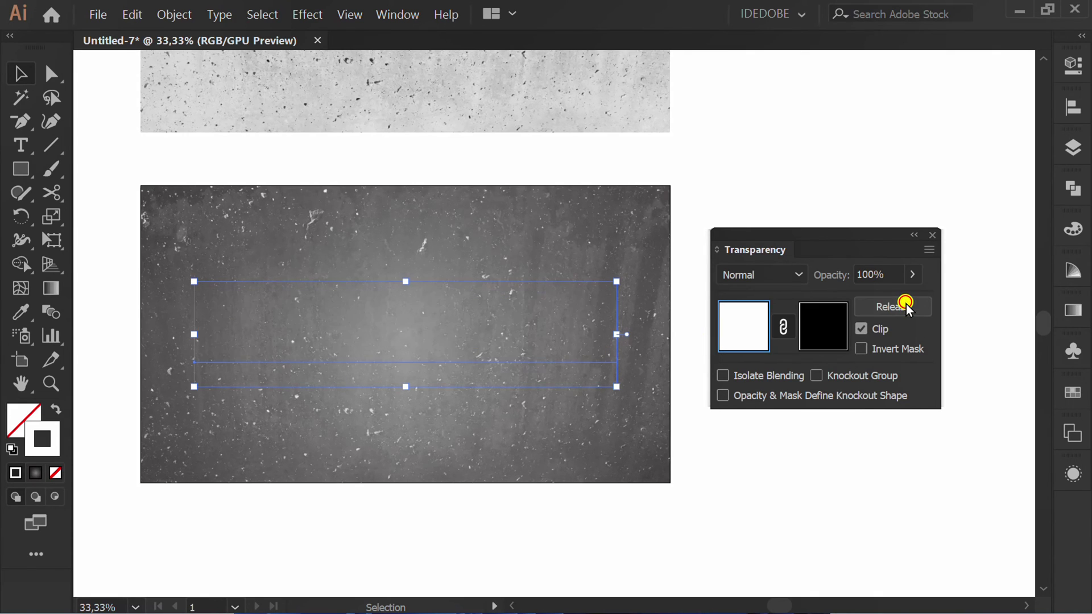
pyautogui.click(822, 325)
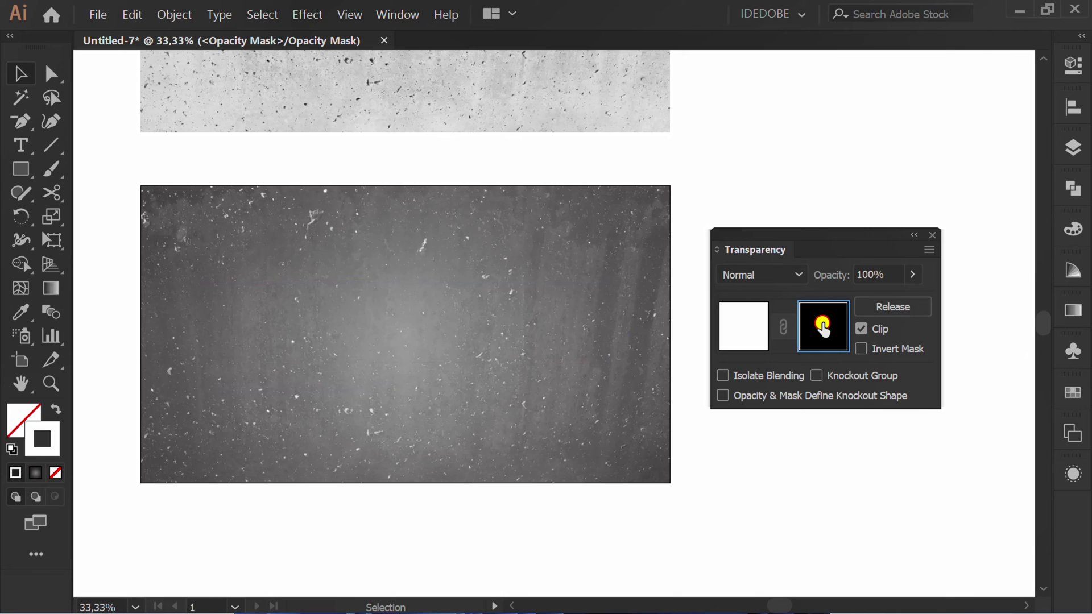
pyautogui.hotkey('ctrl', 'v')
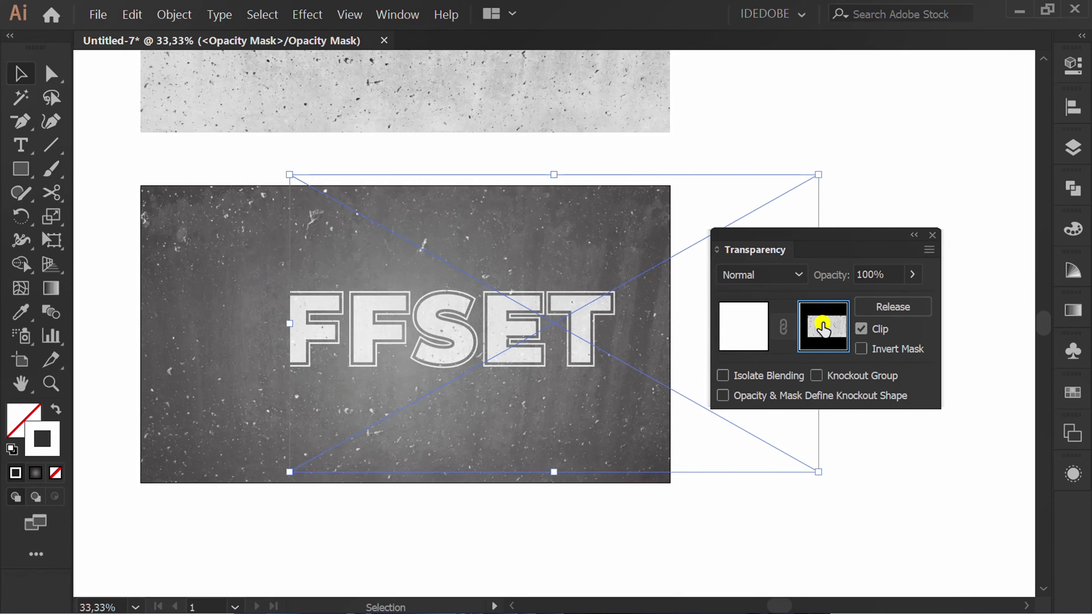
pyautogui.click(1065, 108)
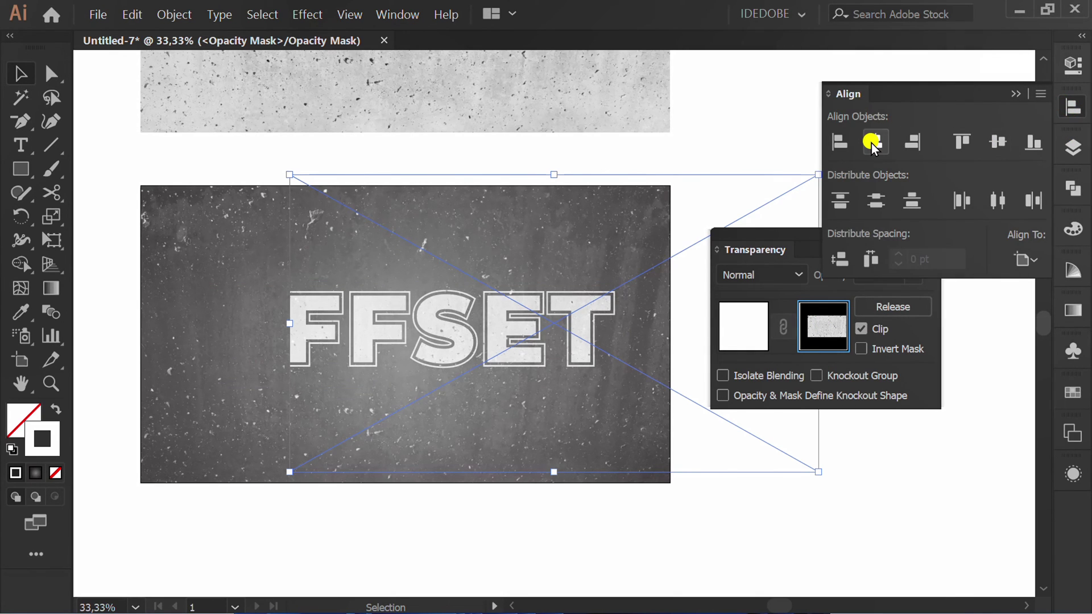
pyautogui.click(870, 142)
pyautogui.click(1005, 143)
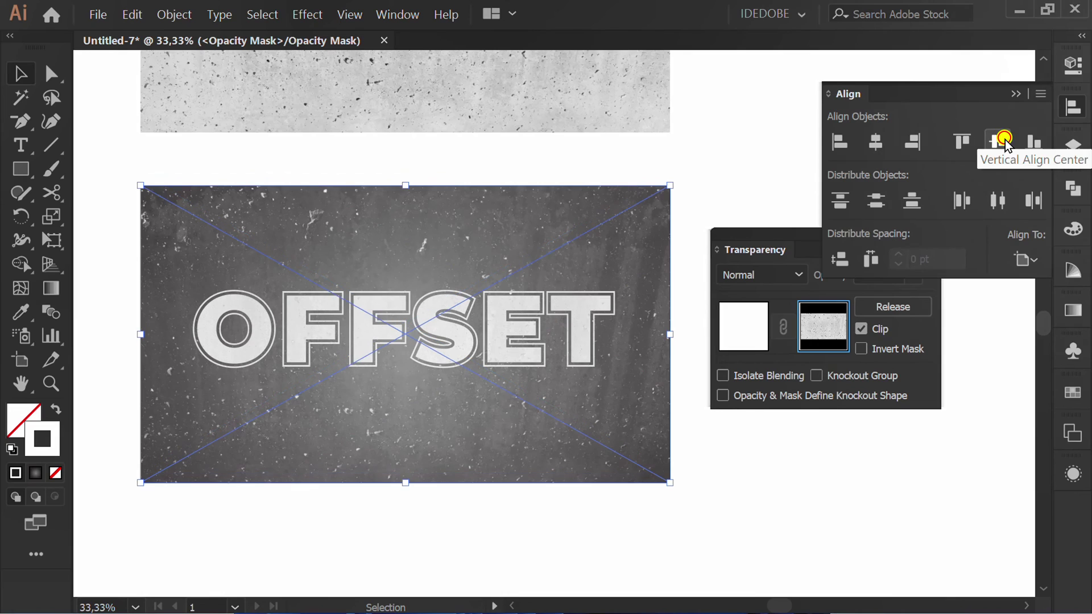
pyautogui.click(1015, 94)
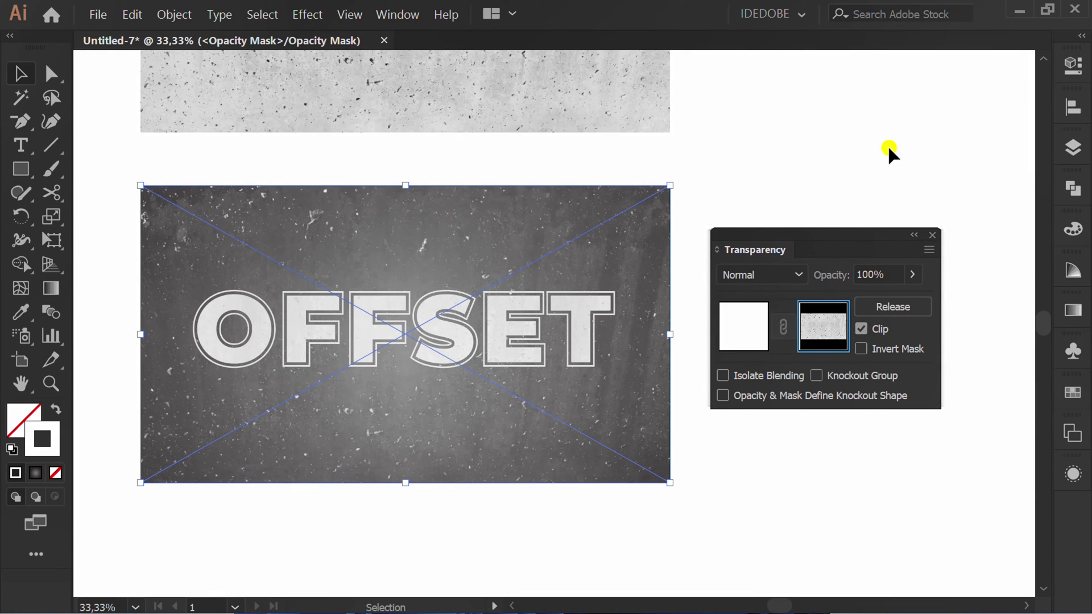
pyautogui.click(738, 319)
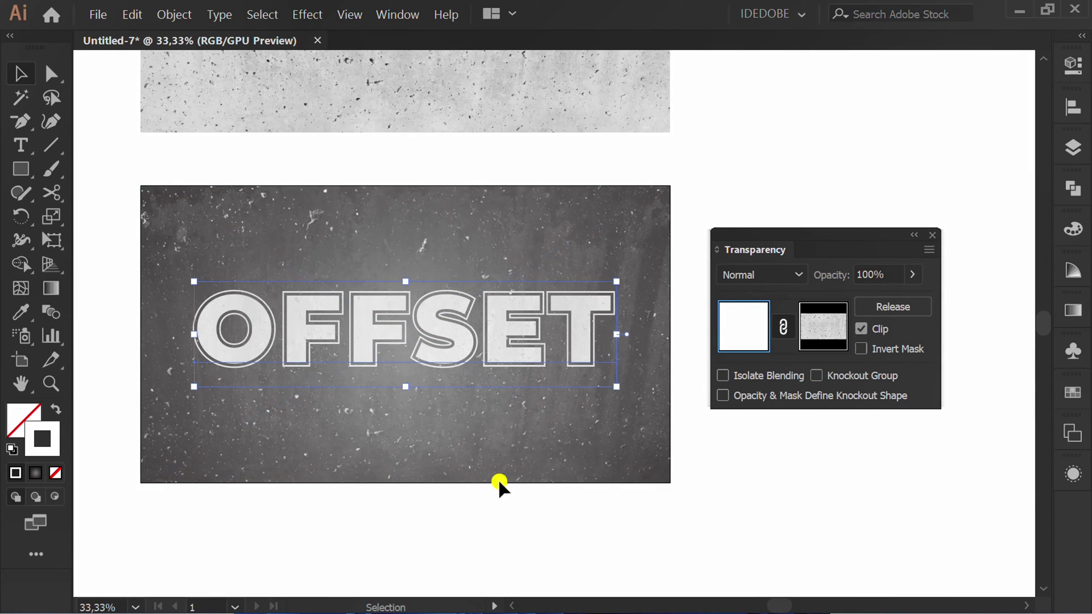
pyautogui.click(432, 531)
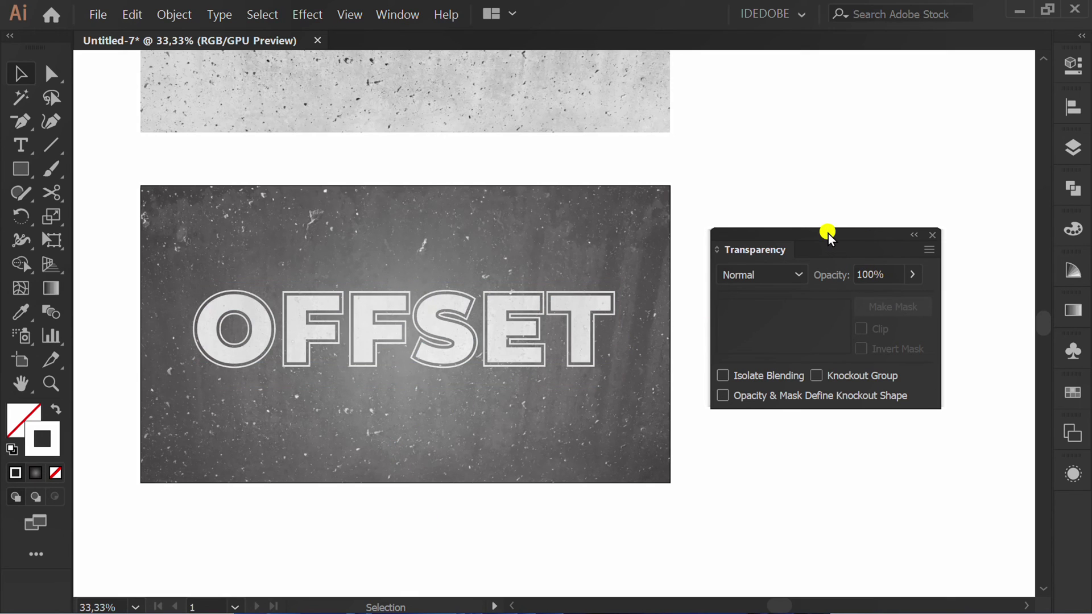
# Dock the Transparency panel out of the way and centre the artboard in view.
pyautogui.moveTo(827, 236); pyautogui.dragTo(1065, 499)
pyautogui.scroll(2, 271, 377)
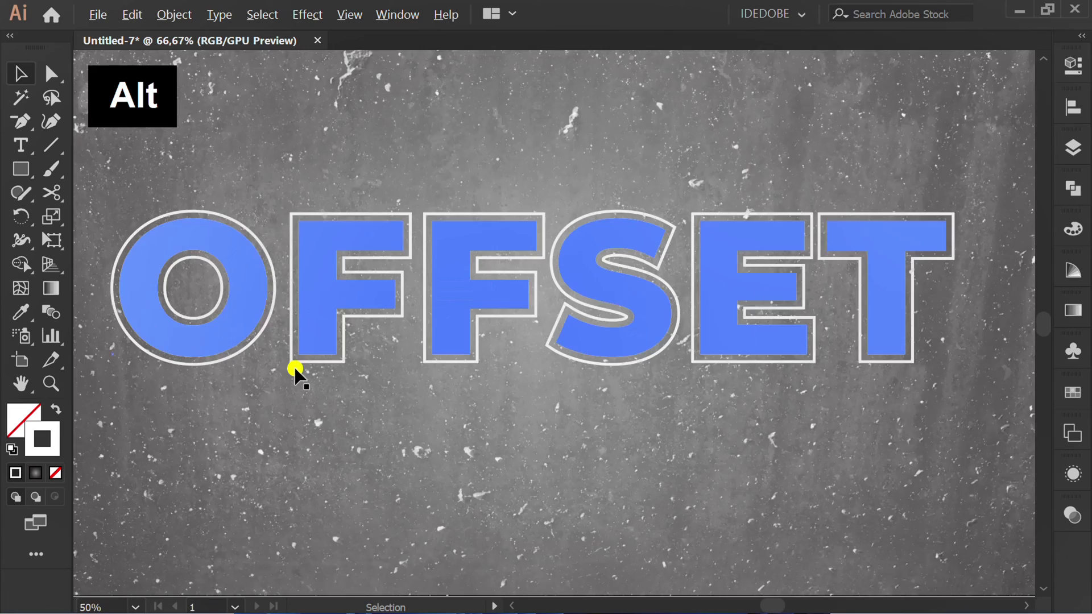
pyautogui.scroll(-1, 296, 373)
pyautogui.moveTo(370, 404); pyautogui.dragTo(390, 412)
# Replace the OFFSET wording with DONE using the Type tool.
pyautogui.click(523, 330)
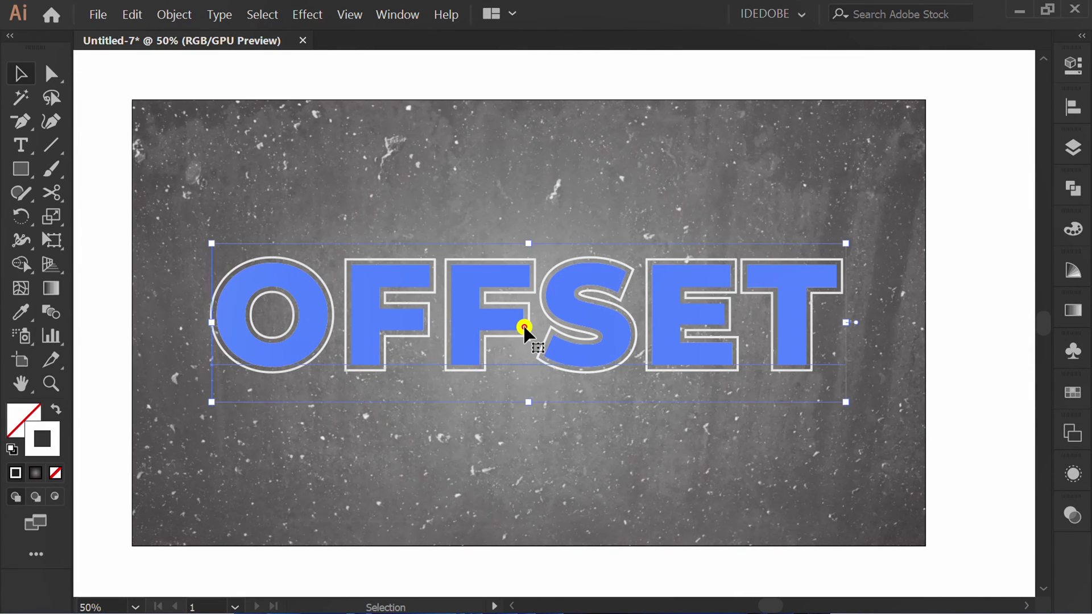
pyautogui.press('t')
pyautogui.click(524, 329)
pyautogui.hotkey('ctrl', 'a')
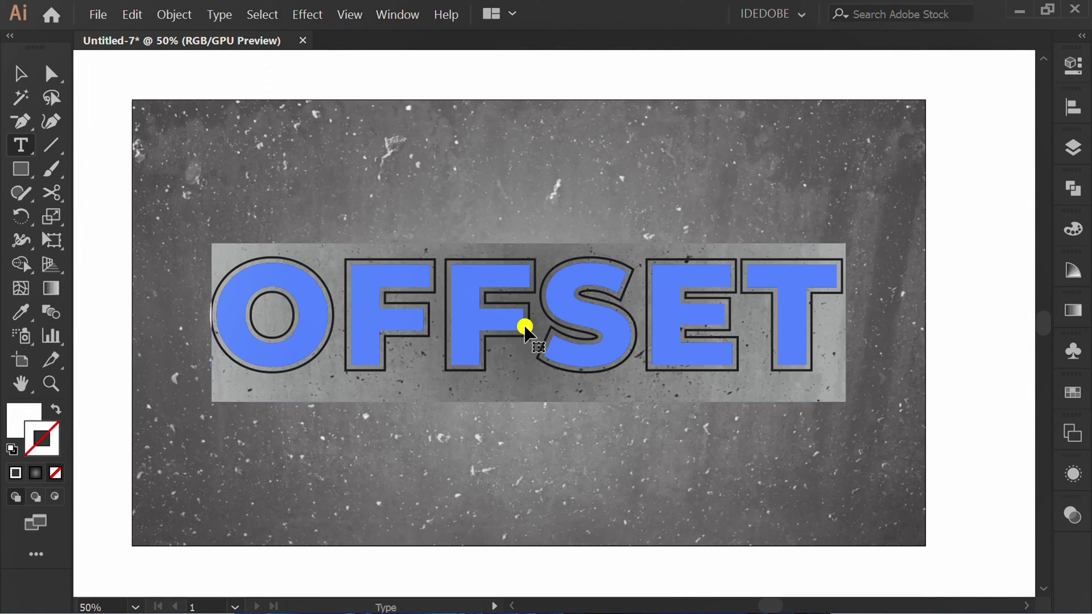
pyautogui.write('DONE')
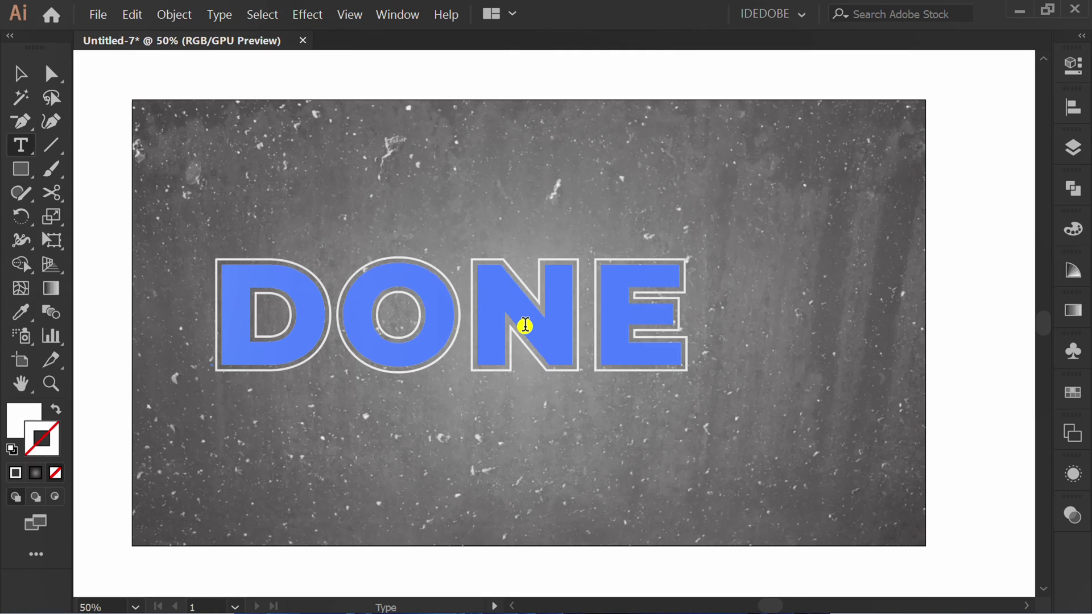
pyautogui.press('Escape')
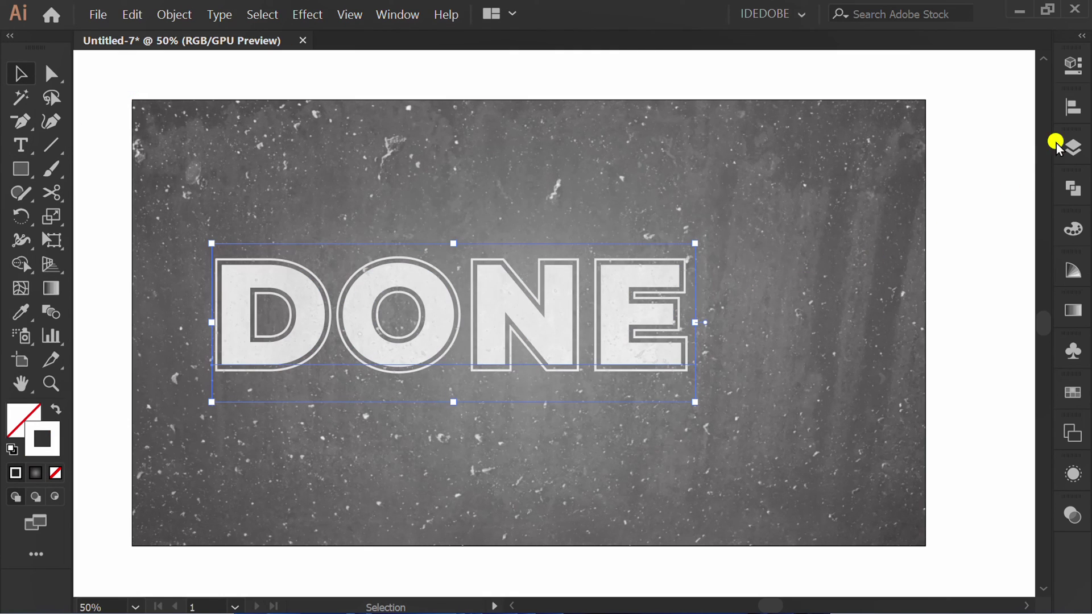
# Align DONE to the artboard's horizontal and vertical centre, then deselect it.
pyautogui.click(1073, 108)
pyautogui.click(876, 142)
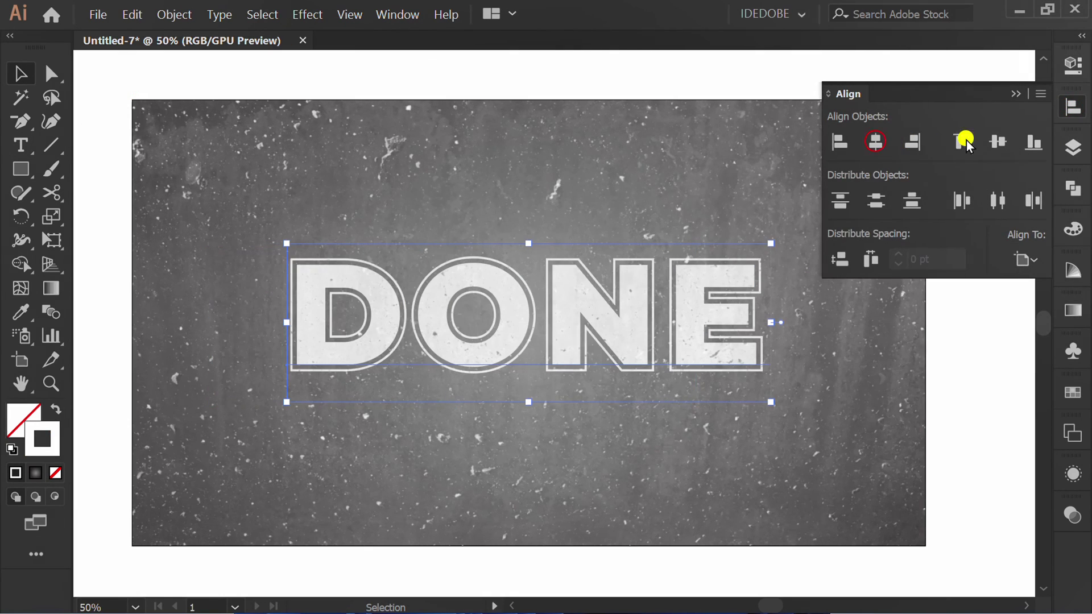
pyautogui.click(997, 142)
pyautogui.click(1015, 94)
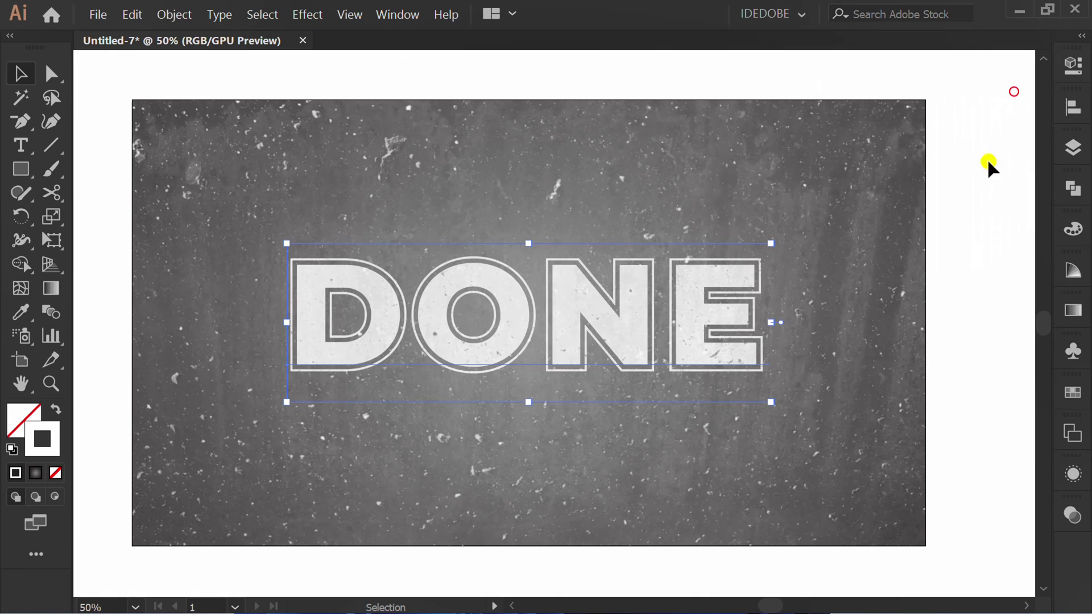
pyautogui.click(964, 343)
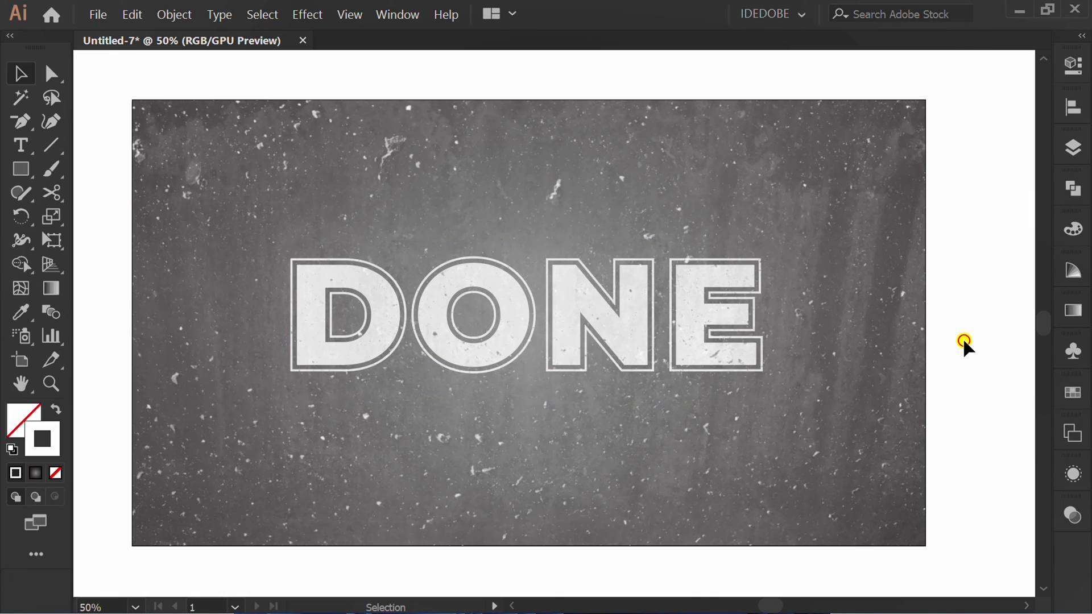